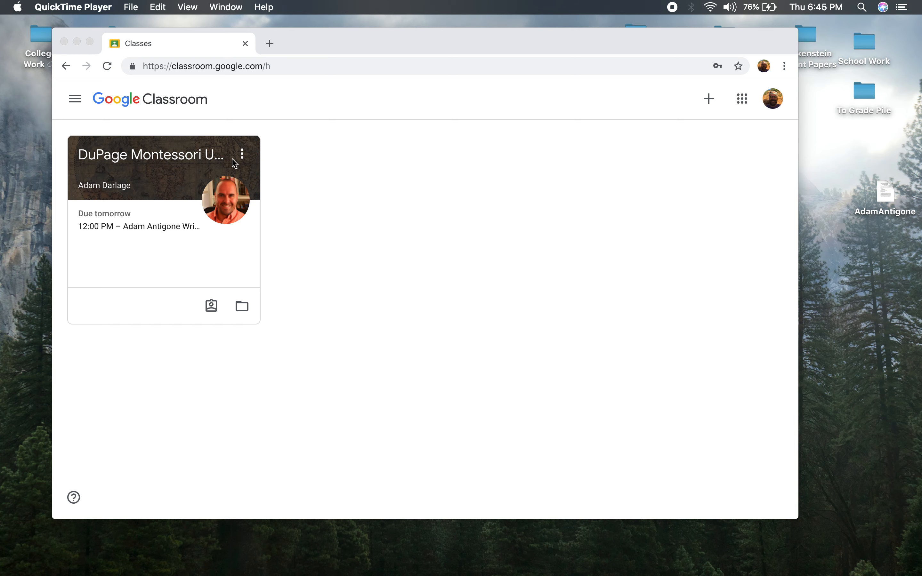
# Open the DuPage Montessori Upper Elementary class and view the full details of its Antigone Writing Prompt assignment from the classwork list.
pyautogui.click(179, 157)
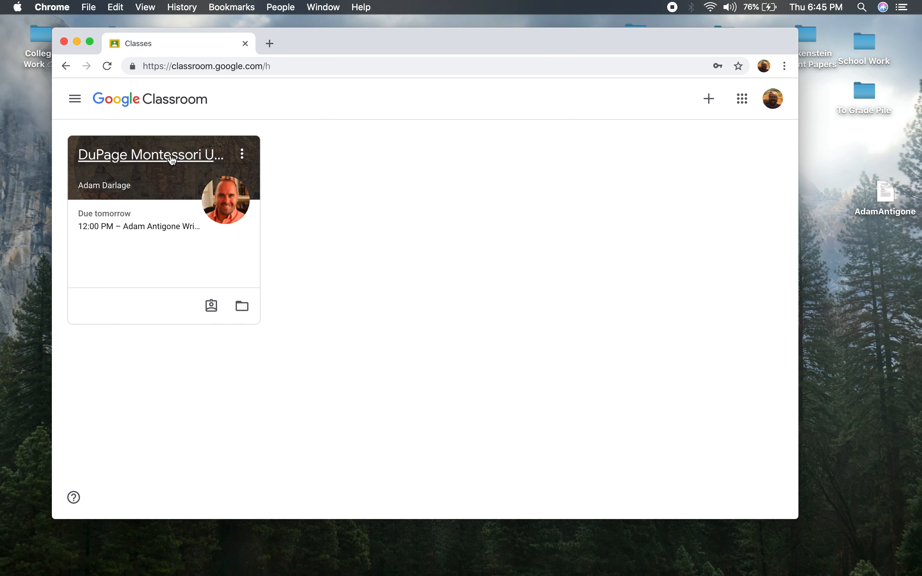
pyautogui.click(177, 156)
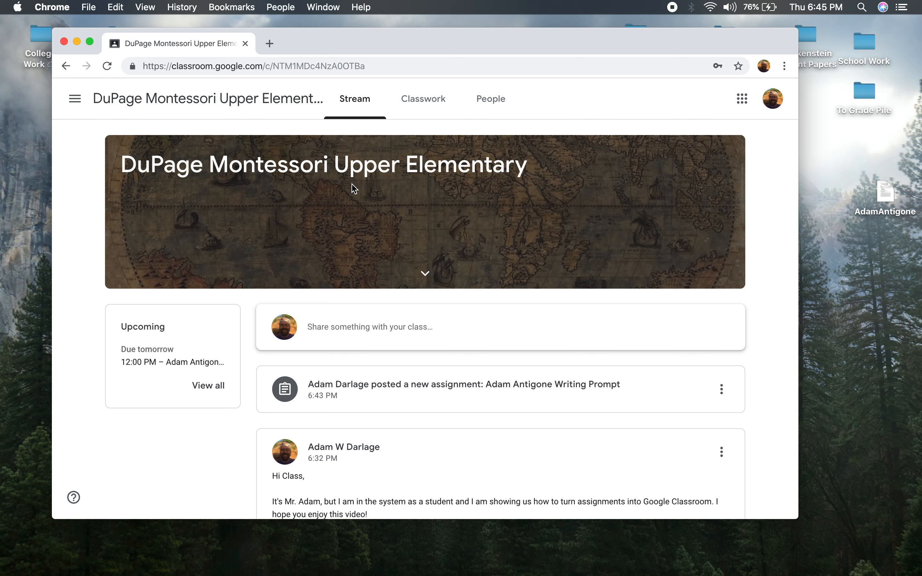
pyautogui.scroll(-3, 353, 187)
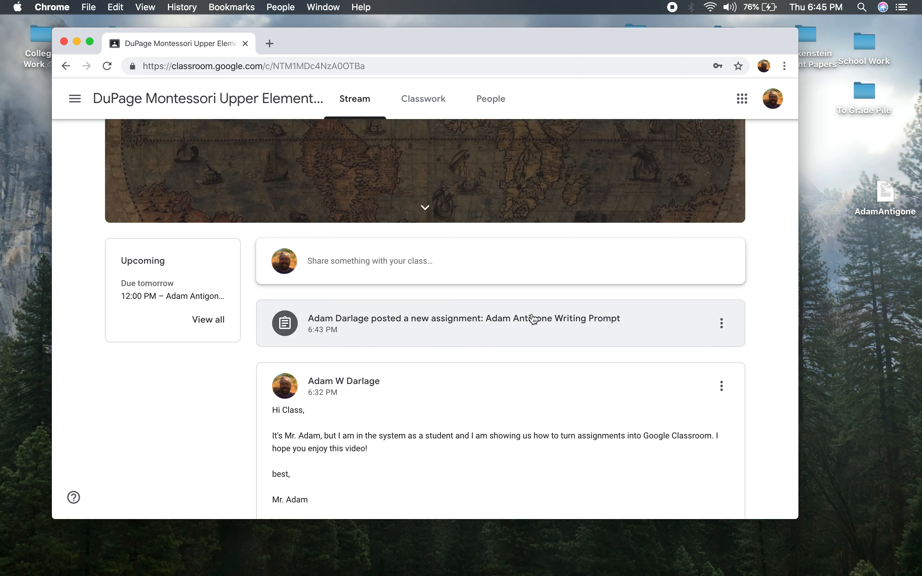
pyautogui.click(428, 105)
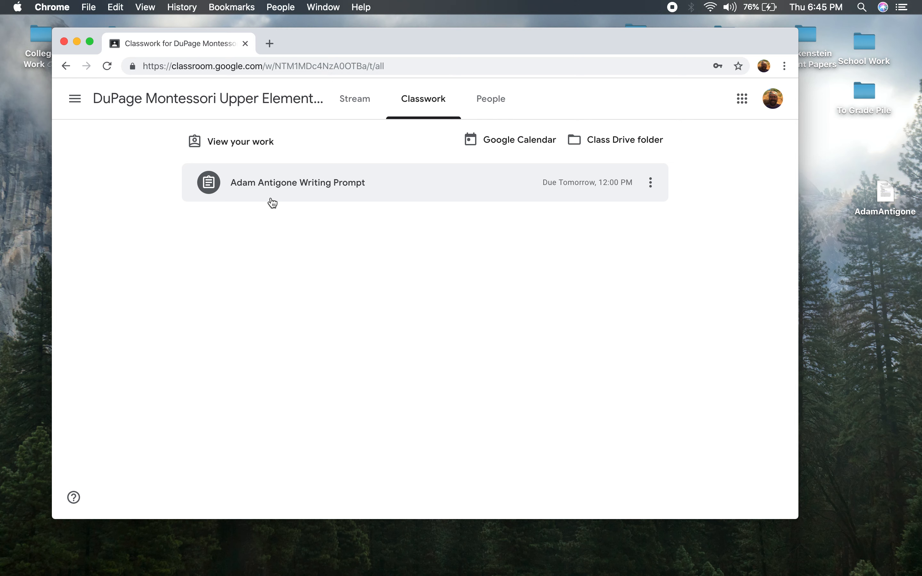
pyautogui.click(293, 186)
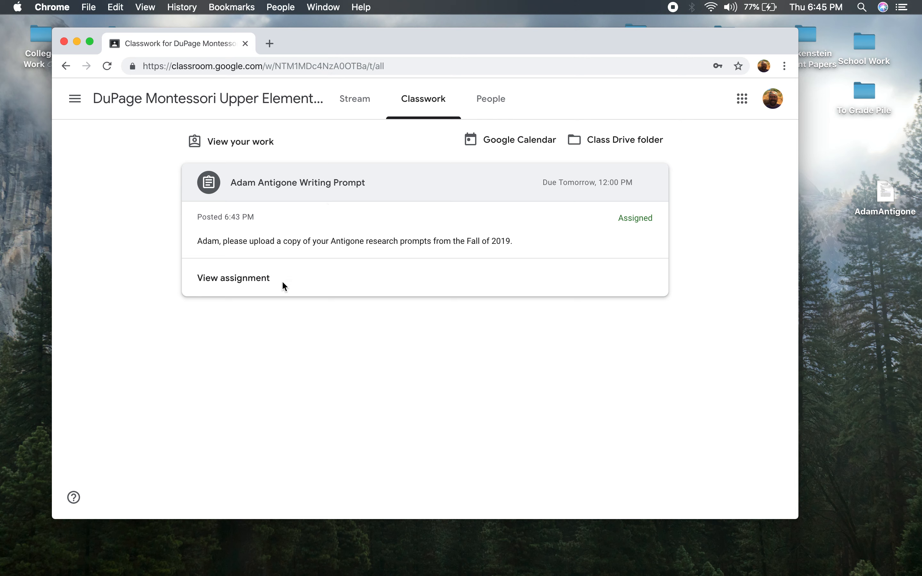
pyautogui.click(248, 284)
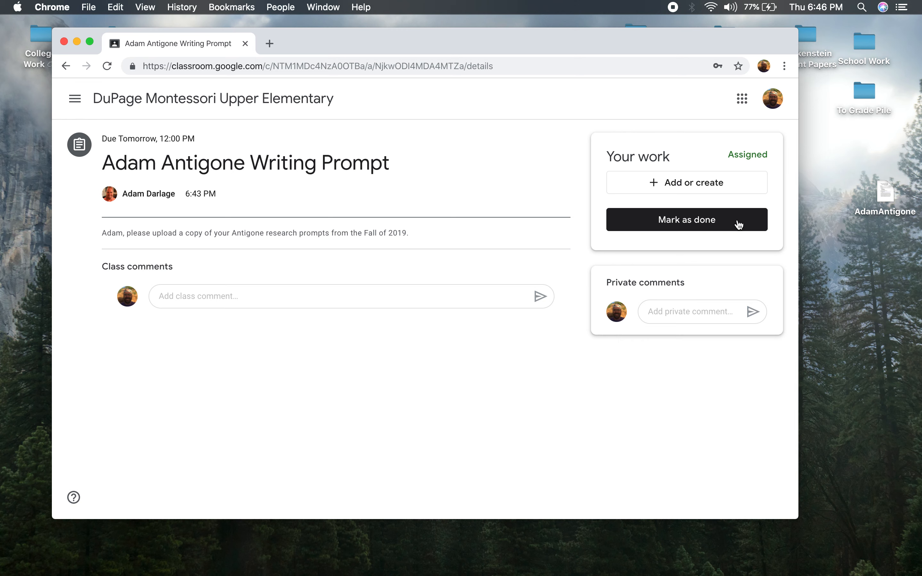
# Create a new Google Docs document as work for the assignment and open it for editing.
pyautogui.click(672, 186)
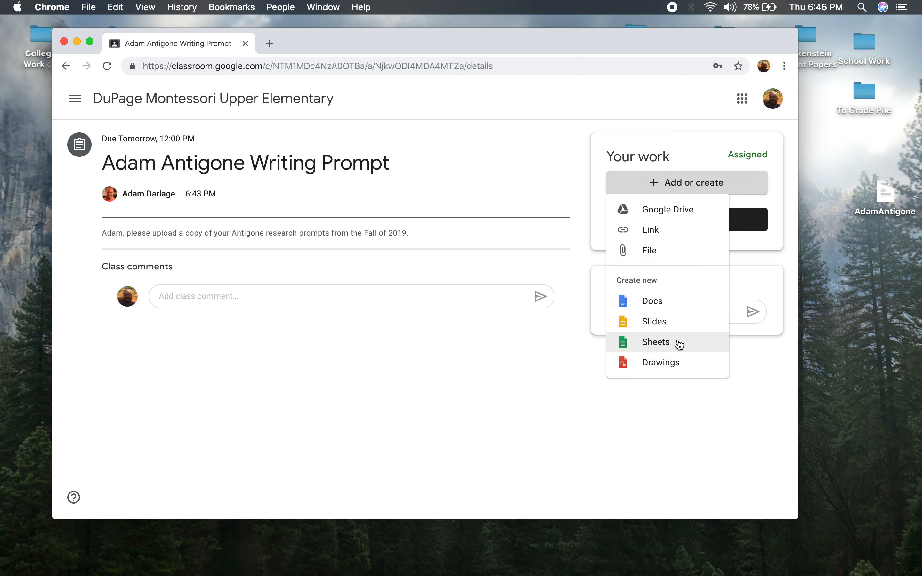
pyautogui.click(663, 303)
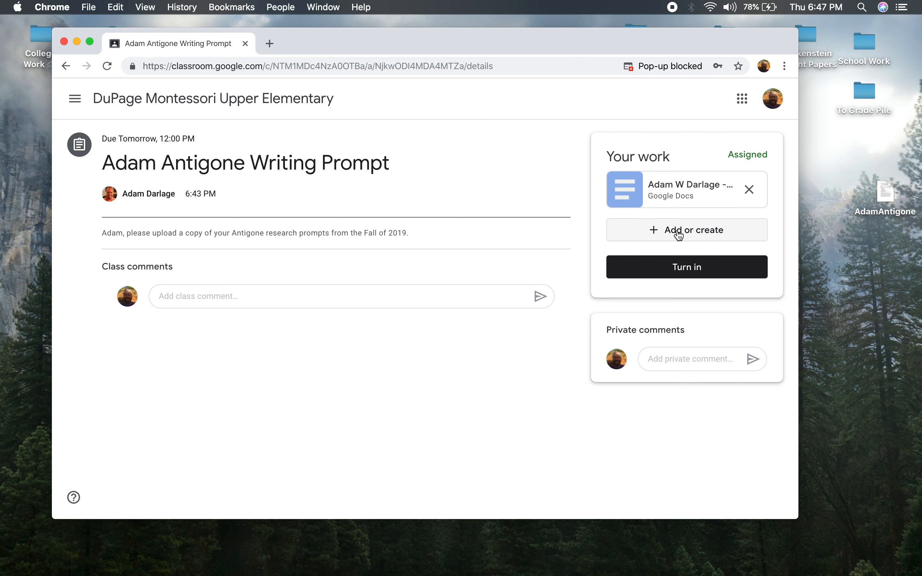
pyautogui.click(681, 187)
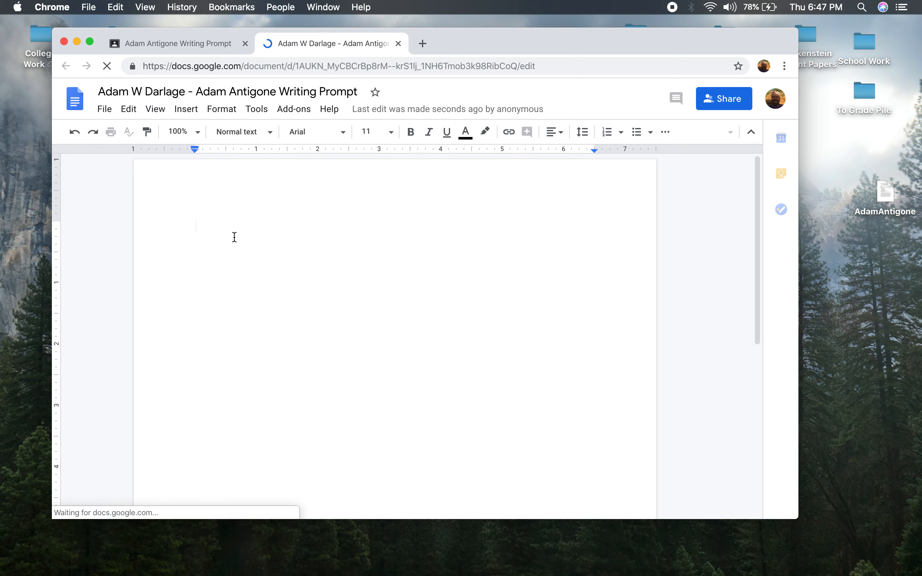
# Write "This is the rough draft of my Antigone research prompts." in the blank document.
pyautogui.write('This is ')
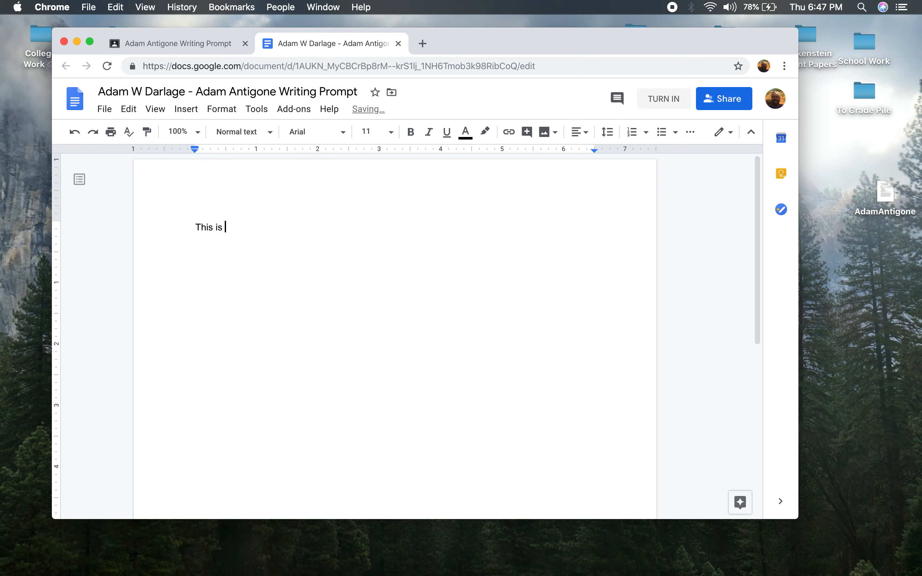
pyautogui.write('the rough draft of my Ant')
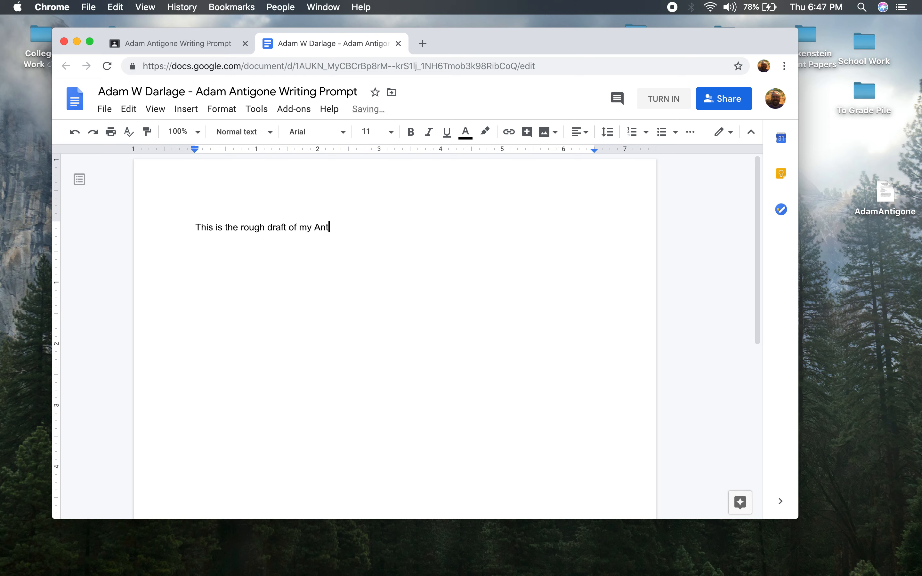
pyautogui.write('igone research prompt')
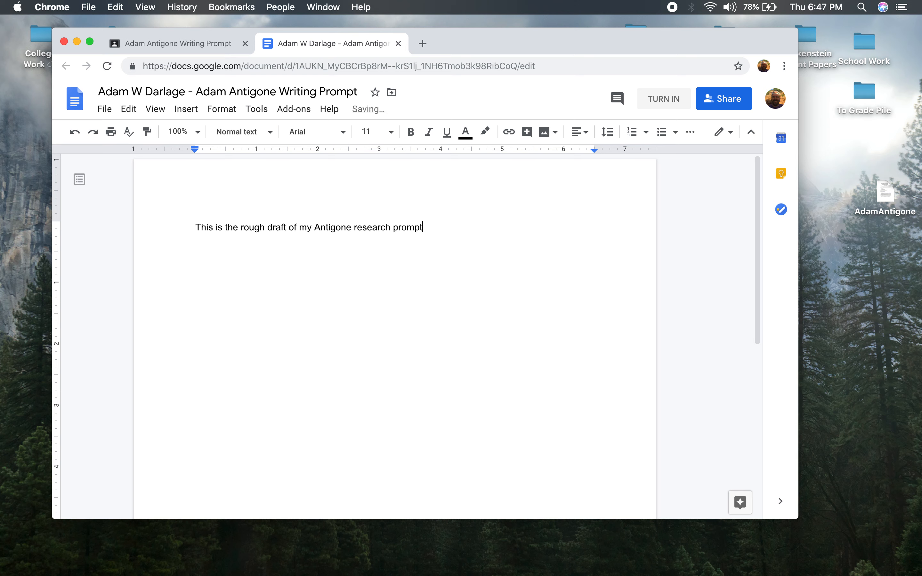
pyautogui.write('s.')
# Format the sentence in 12-point Times New Roman.
pyautogui.moveTo(198, 227); pyautogui.dragTo(432, 228)
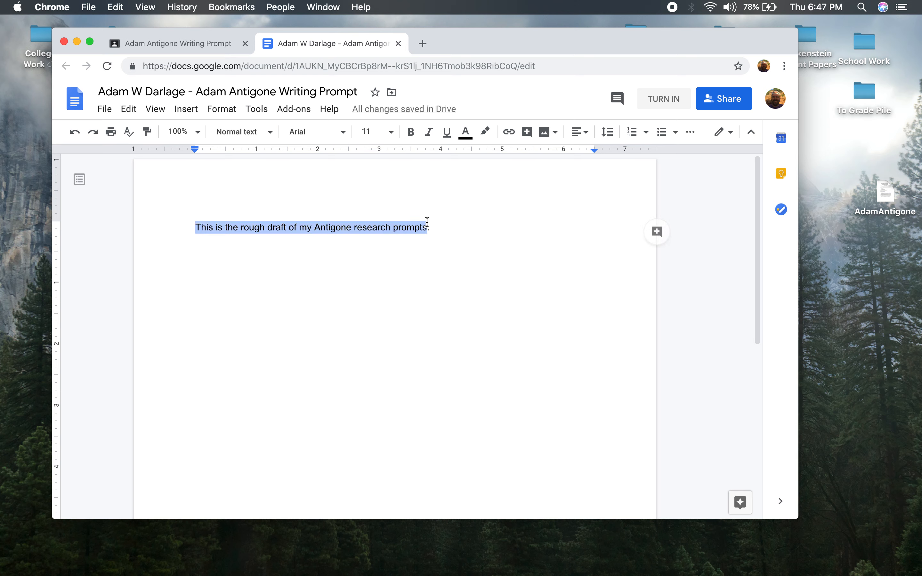
pyautogui.click(391, 132)
pyautogui.click(371, 237)
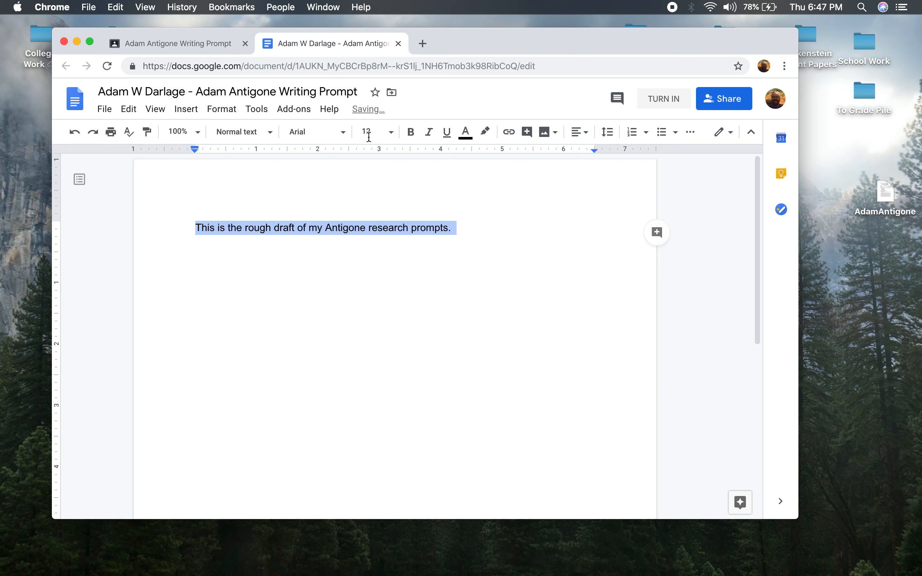
pyautogui.click(343, 132)
pyautogui.click(345, 214)
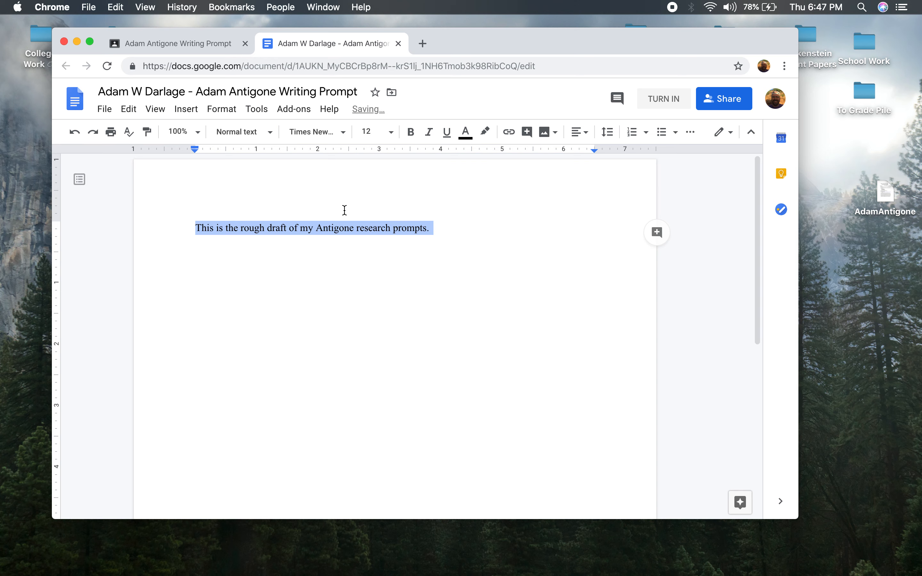
pyautogui.click(417, 208)
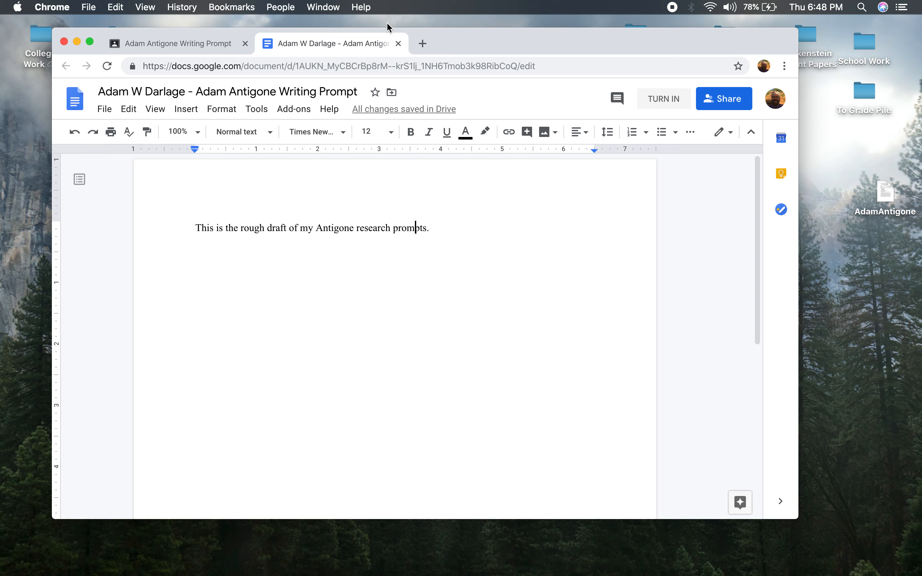
# Return to the assignment page, add a new Google Drawings file to the work, and open it.
pyautogui.click(217, 50)
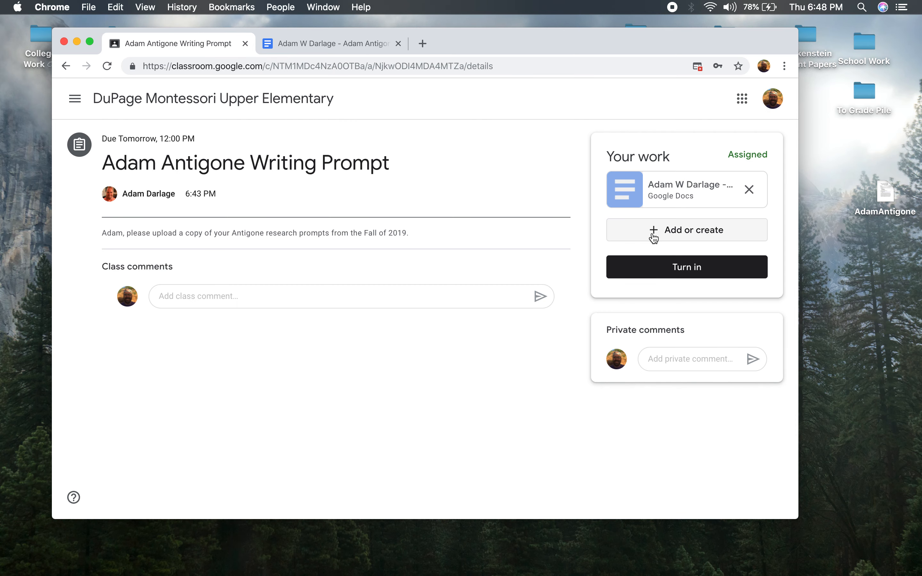
pyautogui.click(654, 231)
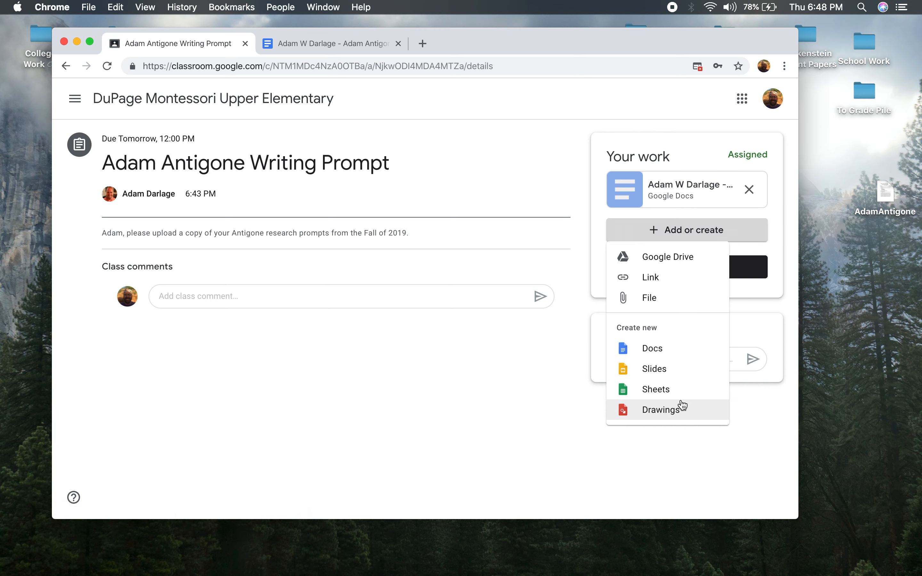
pyautogui.click(666, 414)
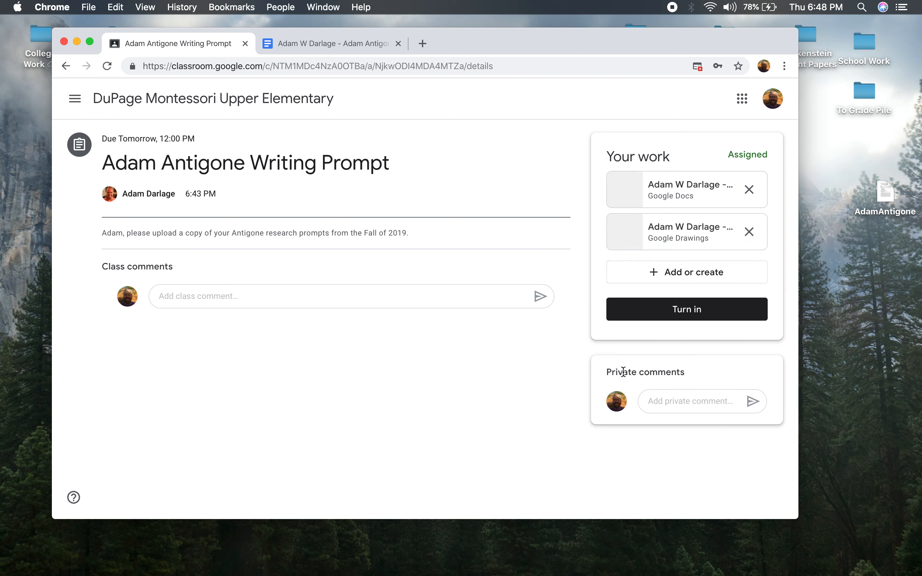
pyautogui.click(669, 232)
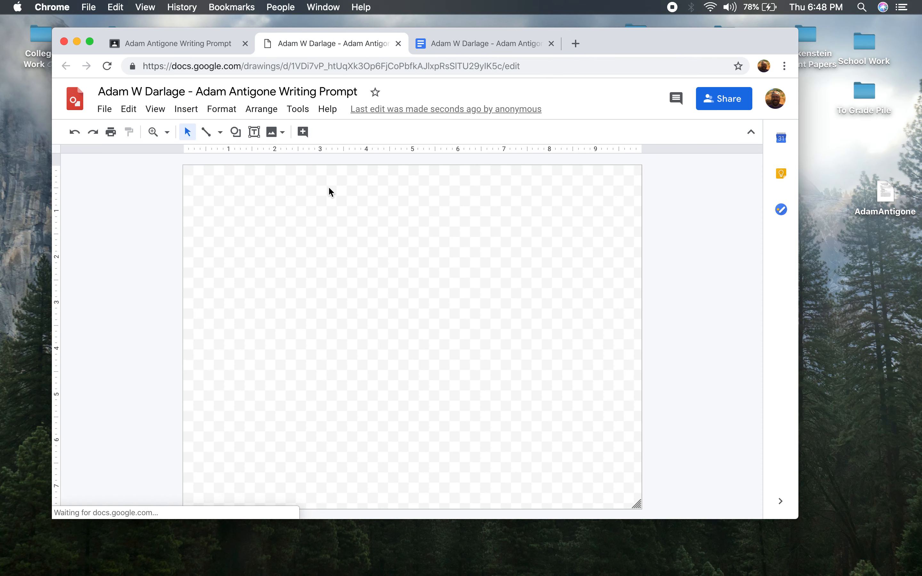
pyautogui.click(207, 135)
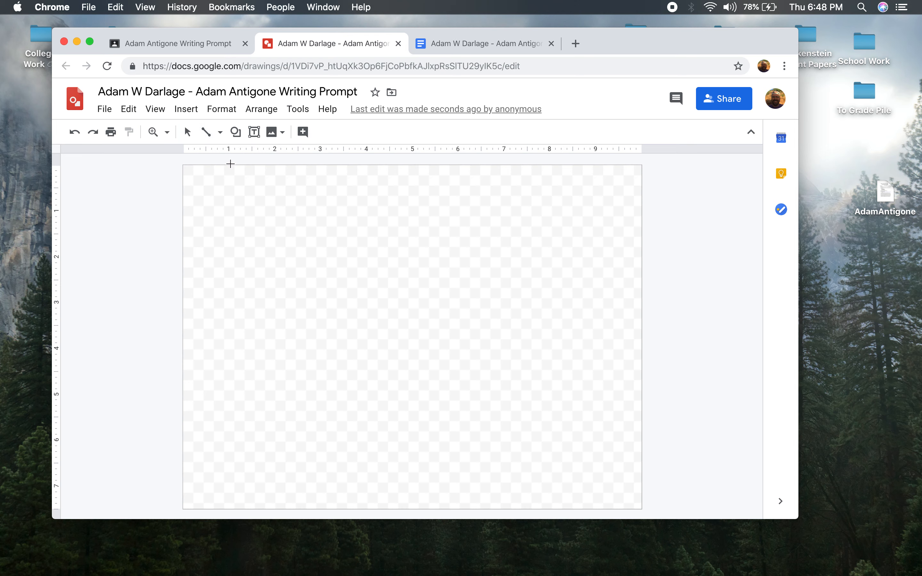
pyautogui.click(221, 133)
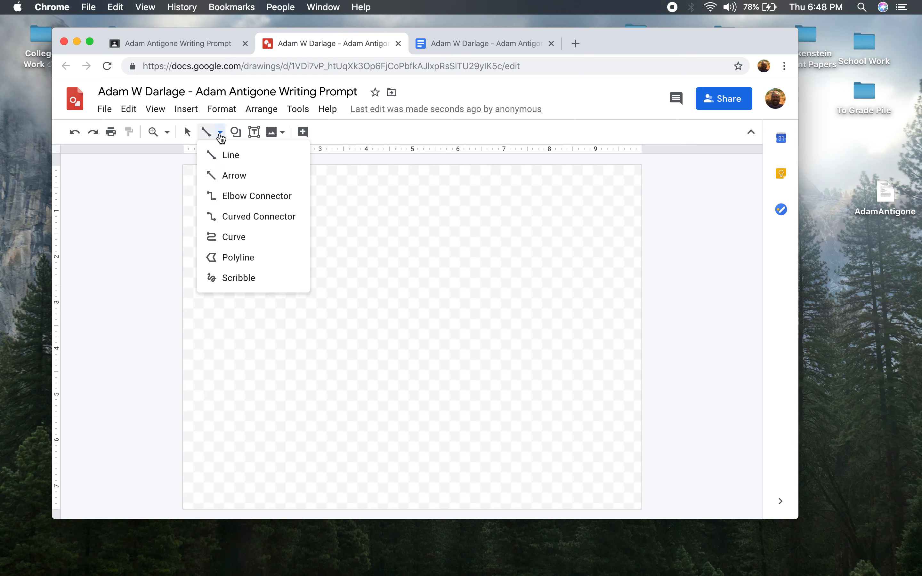
pyautogui.click(228, 156)
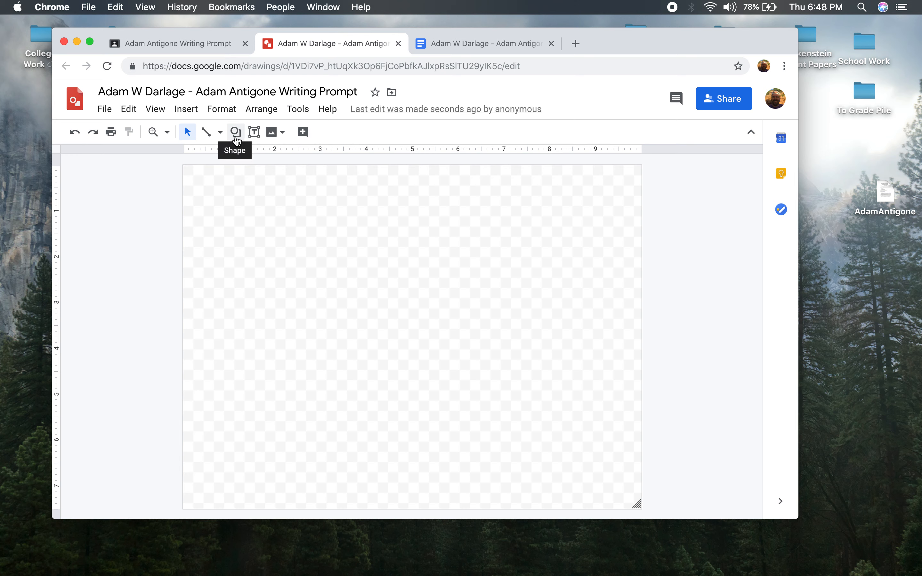
pyautogui.moveTo(264, 241); pyautogui.dragTo(263, 428)
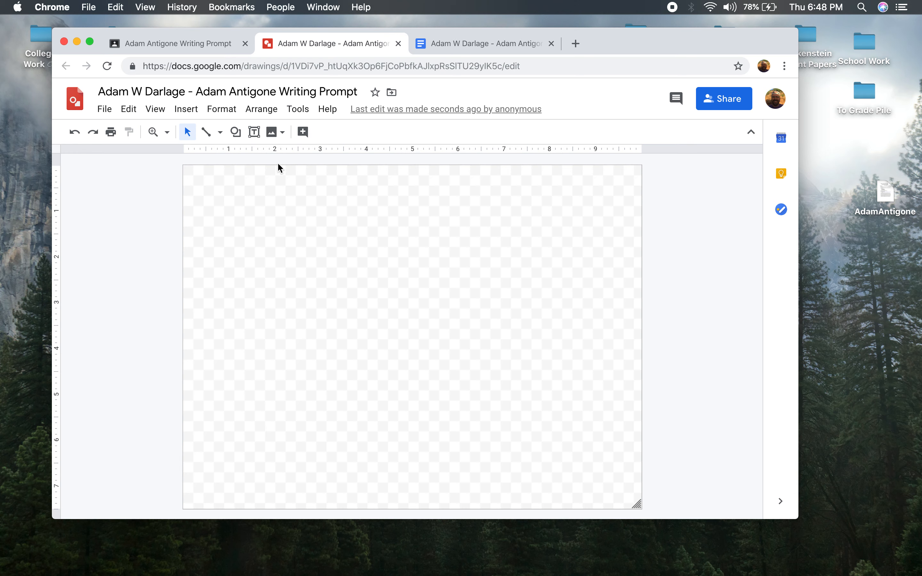
# Draw a right triangle about 5 by 3.7 inches from straight lines, with a small square mark in its right-angle corner.
pyautogui.click(222, 136)
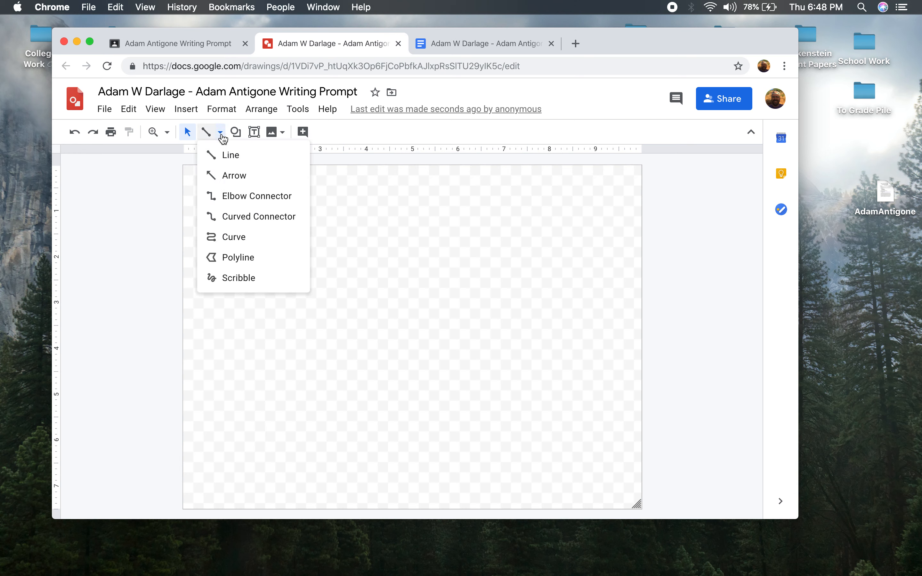
pyautogui.click(225, 157)
pyautogui.moveTo(287, 250); pyautogui.dragTo(287, 419)
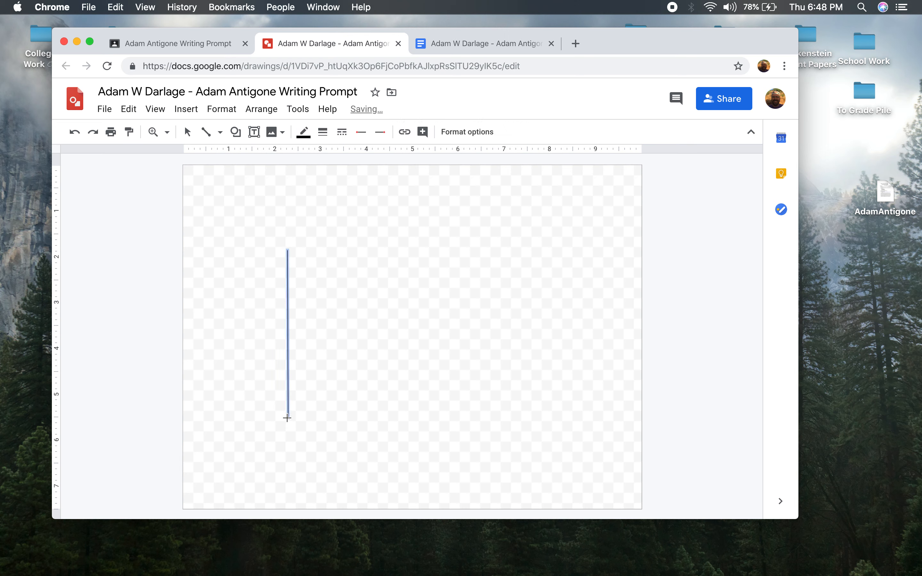
pyautogui.moveTo(289, 251); pyautogui.dragTo(518, 421)
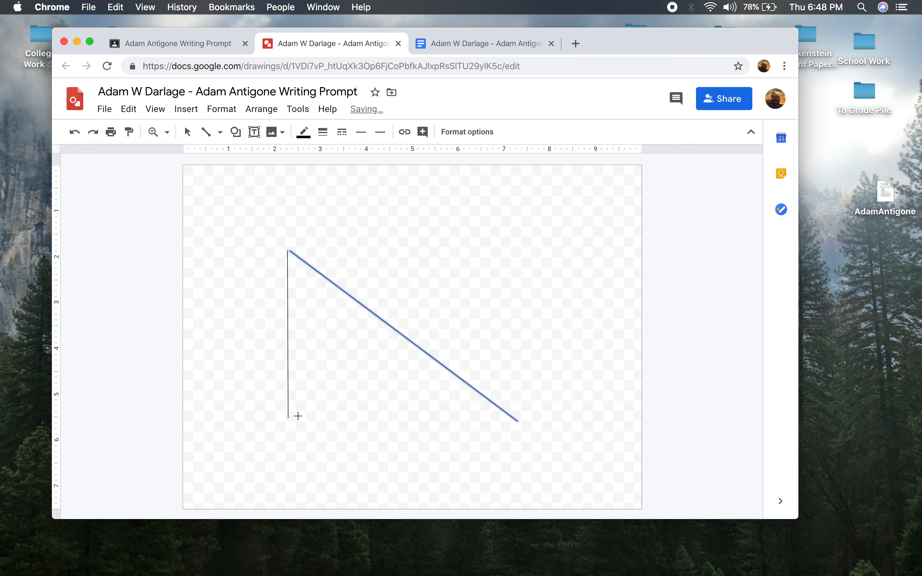
pyautogui.moveTo(288, 417); pyautogui.dragTo(520, 421)
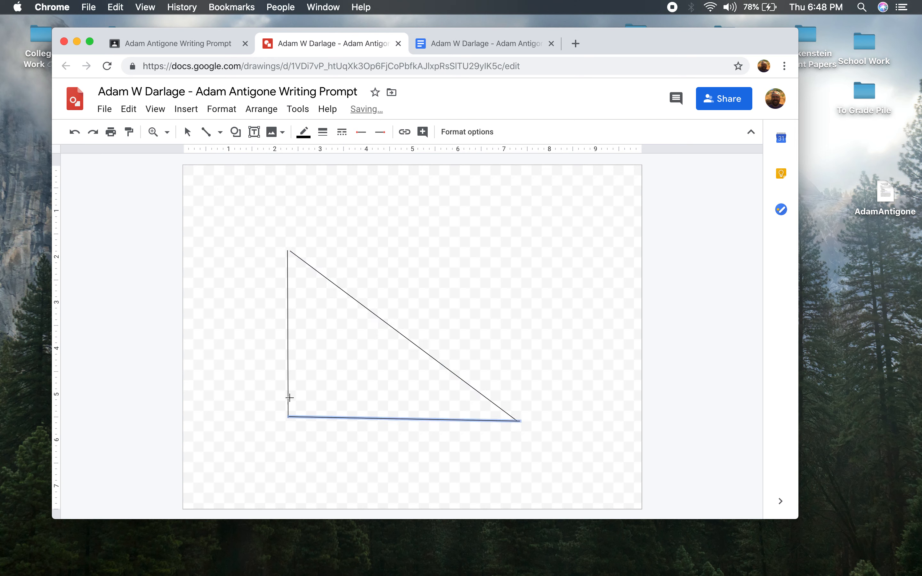
pyautogui.moveTo(288, 398)
pyautogui.mouseDown()
pyautogui.moveTo(310, 398)
pyautogui.moveTo(312, 416)
pyautogui.mouseUp()
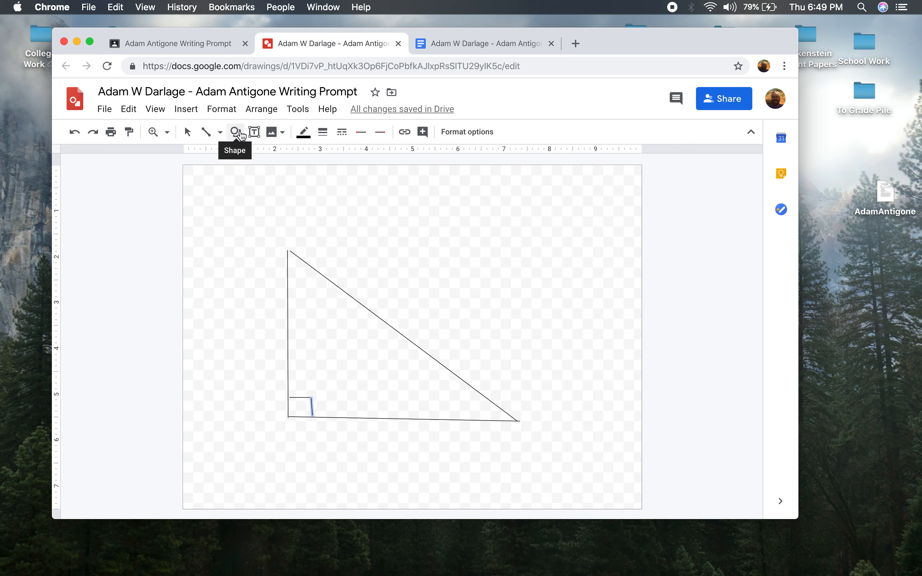
# Insert a pie shape about 1.4 inches across to the upper right of the triangle.
pyautogui.click(240, 134)
pyautogui.moveTo(315, 157)
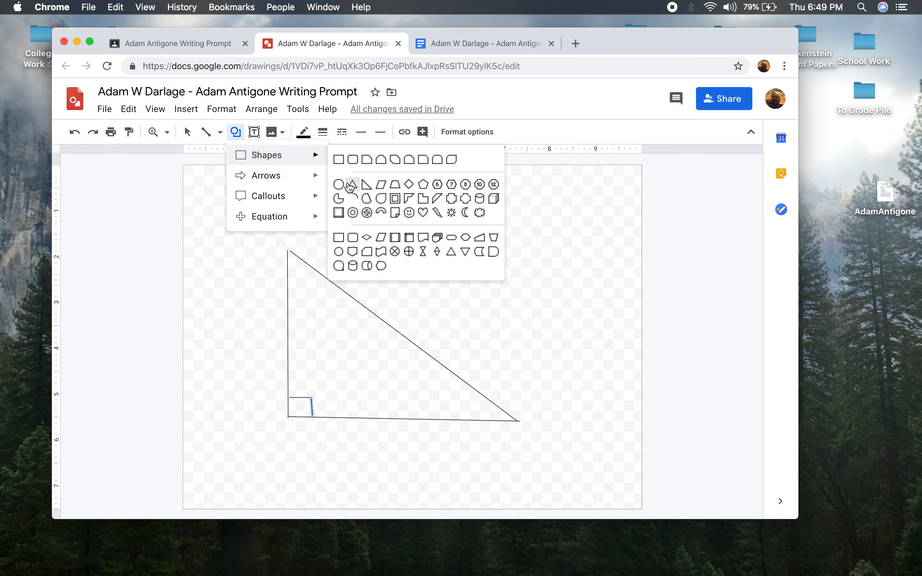
pyautogui.click(351, 185)
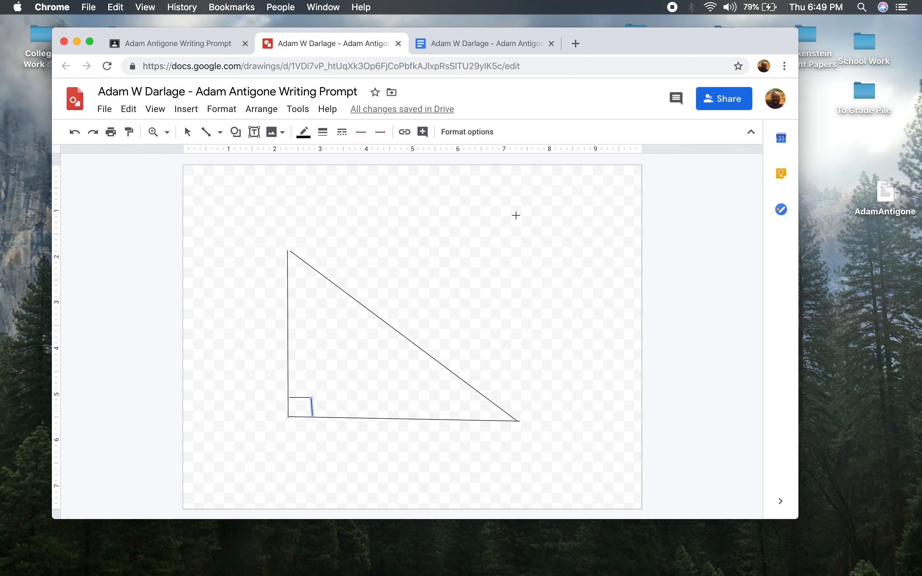
pyautogui.moveTo(515, 235); pyautogui.dragTo(578, 296)
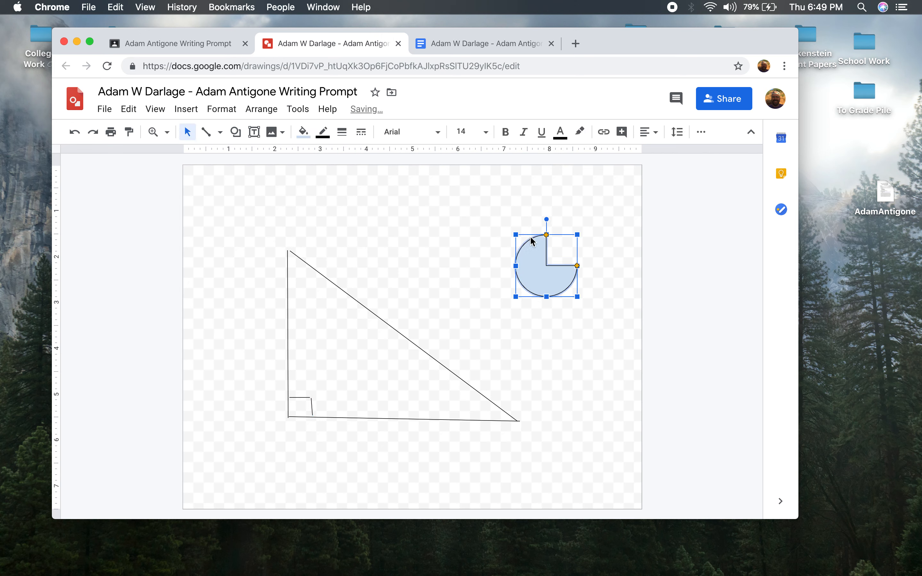
# Reshape the pie's cutout into a right-facing mouth and enlarge the shape up and to the left to about 2.9 by 2.4 inches.
pyautogui.moveTo(547, 235)
pyautogui.mouseDown()
pyautogui.moveTo(567, 241)
pyautogui.moveTo(574, 280)
pyautogui.mouseUp()
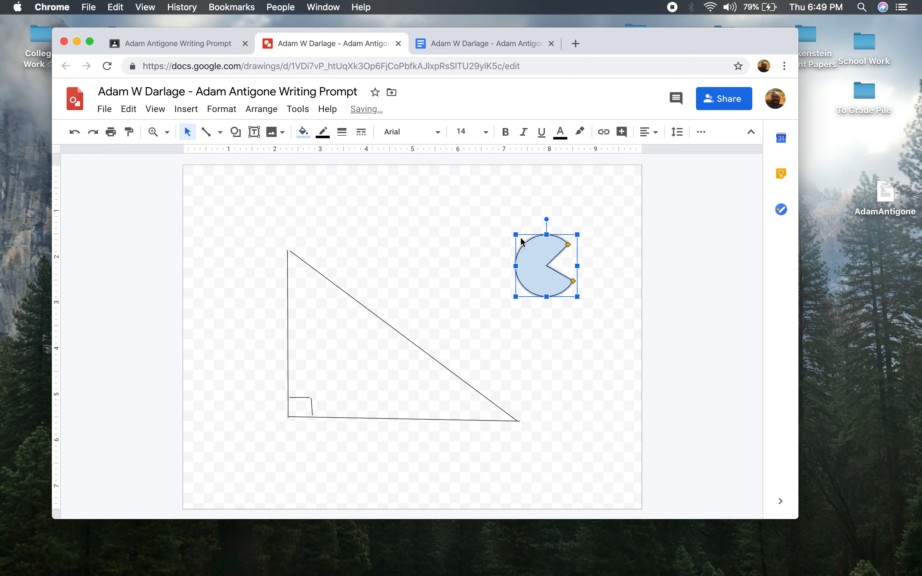
pyautogui.click(459, 206)
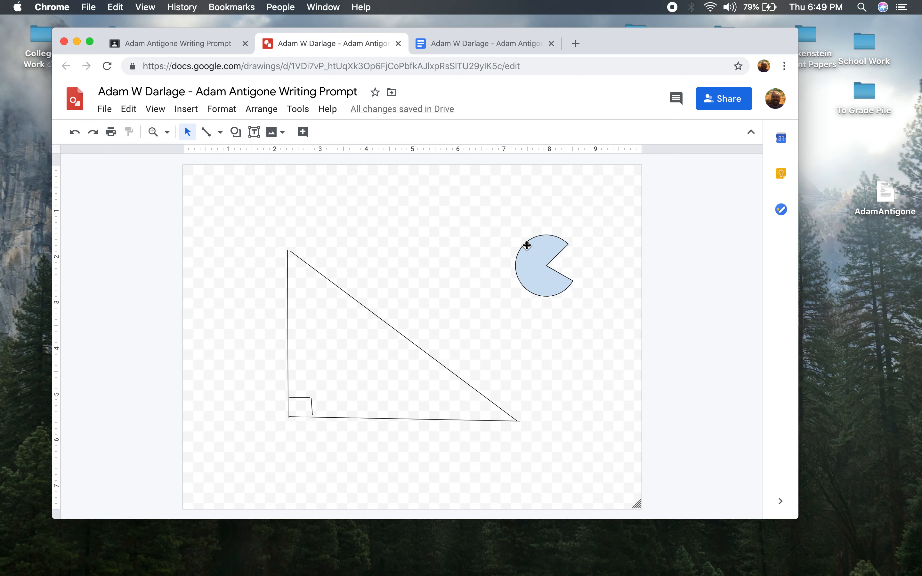
pyautogui.click(527, 245)
pyautogui.moveTo(516, 234); pyautogui.dragTo(442, 187)
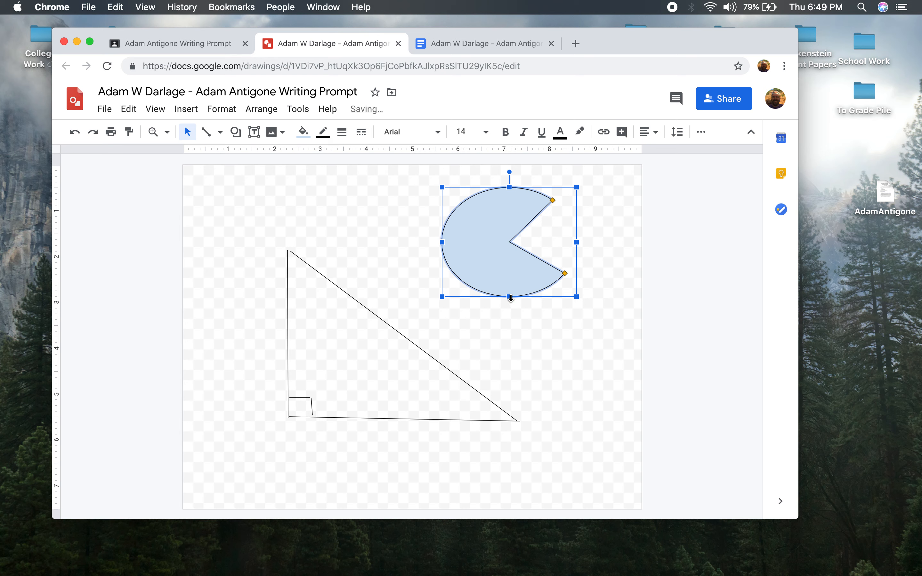
# Stretch the pie shape downward to about 2.7 inches tall and add an oval eye about 0.3 inches wide above its mouth.
pyautogui.moveTo(510, 297); pyautogui.dragTo(513, 313)
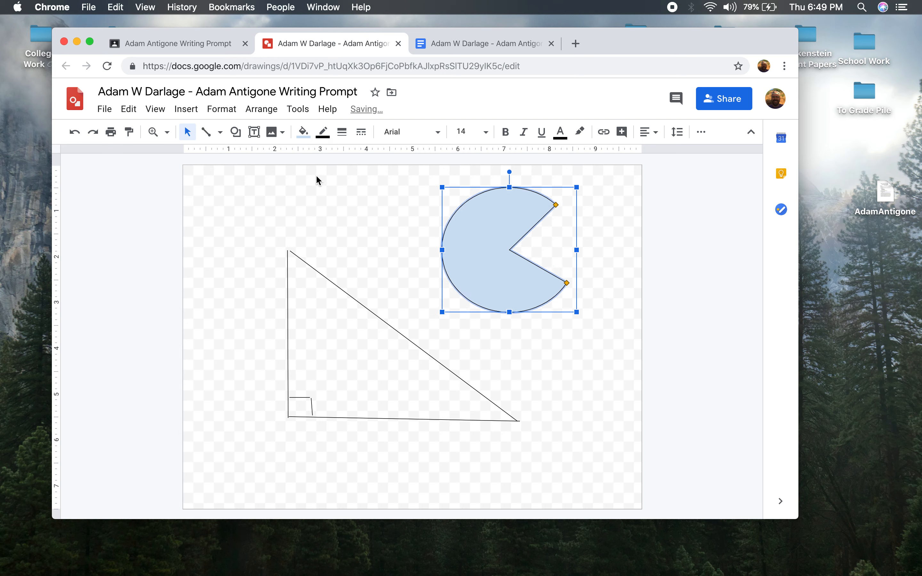
pyautogui.click(237, 133)
pyautogui.moveTo(315, 164)
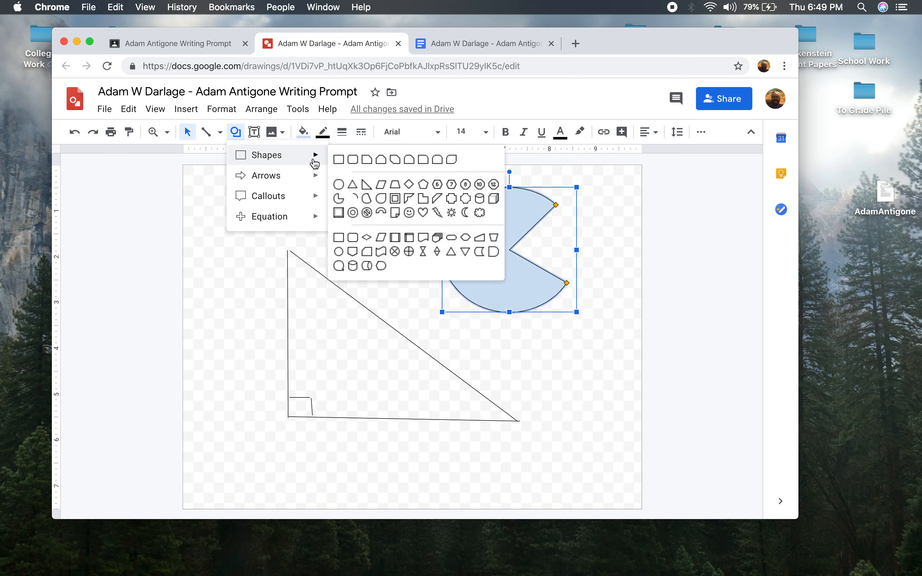
pyautogui.click(339, 185)
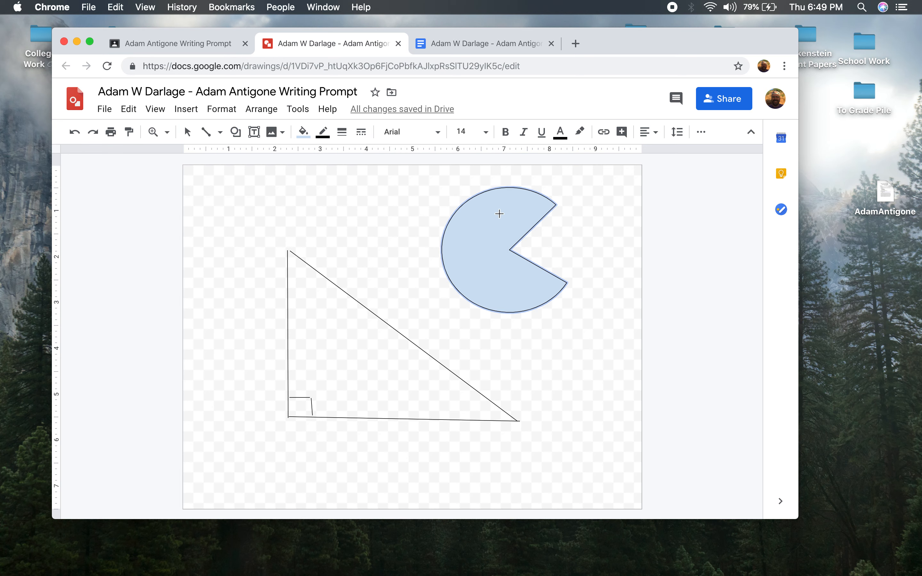
pyautogui.moveTo(499, 214); pyautogui.dragTo(561, 275)
pyautogui.moveTo(501, 214)
pyautogui.mouseDown()
pyautogui.moveTo(556, 272)
pyautogui.moveTo(483, 208)
pyautogui.moveTo(508, 219)
pyautogui.mouseUp()
pyautogui.click(568, 224)
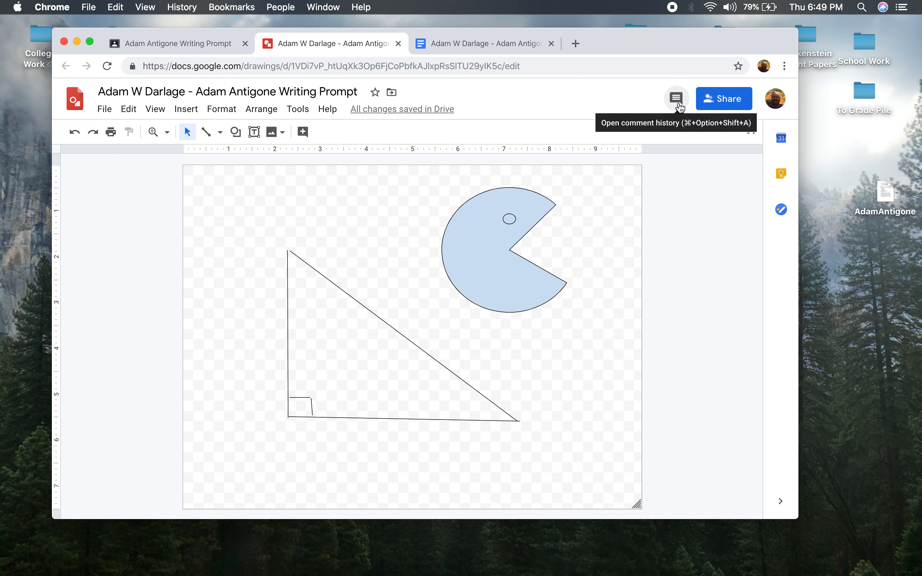
# Return to the assignment page and upload the desktop file AdamAntigone.docx as an attachment to the work.
pyautogui.click(216, 46)
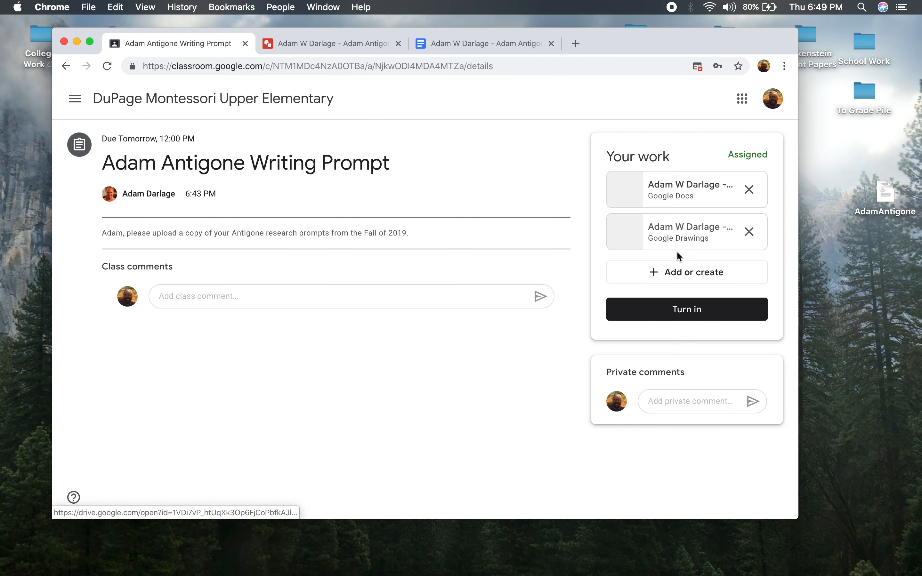
pyautogui.click(672, 275)
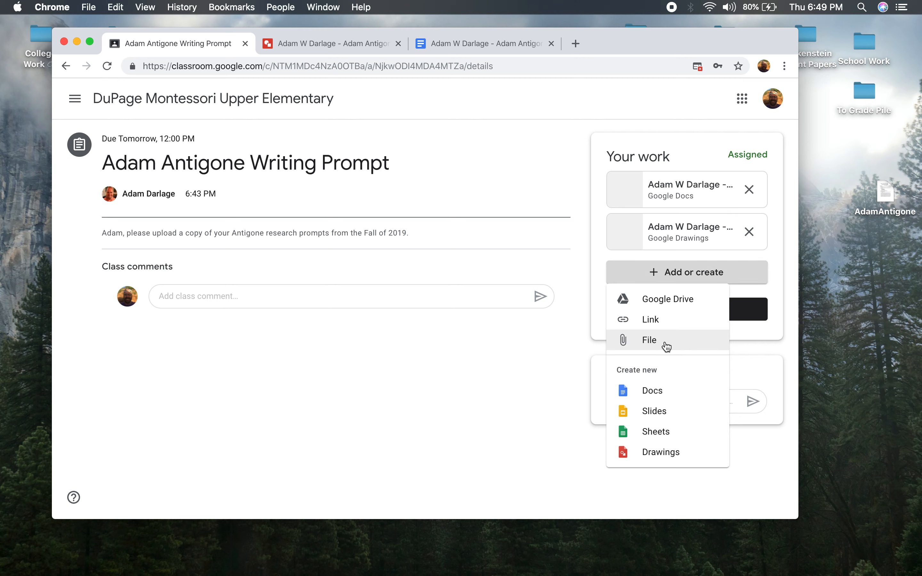
pyautogui.click(652, 340)
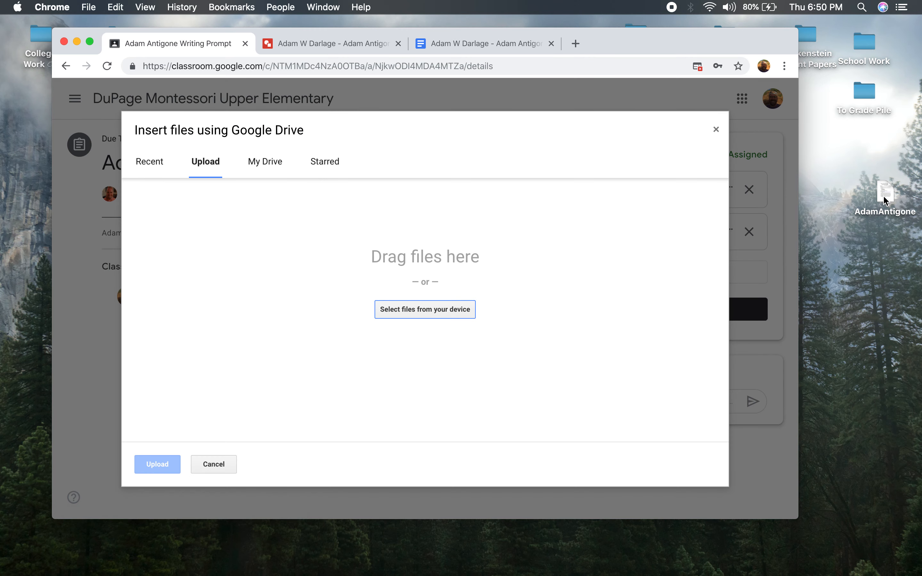
pyautogui.moveTo(877, 193); pyautogui.dragTo(457, 318)
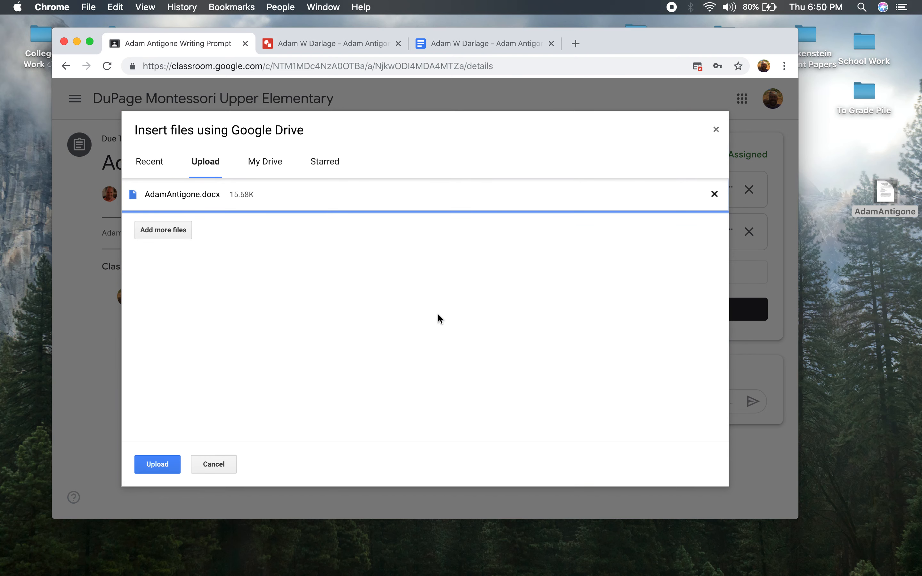
pyautogui.click(163, 469)
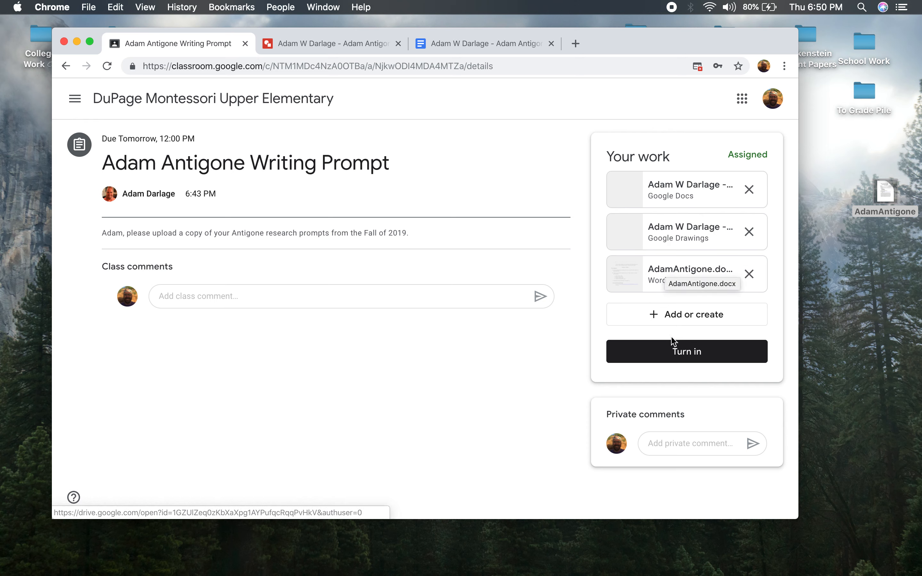
# Turn in the assignment with the Docs, Drawings and Word attachments.
pyautogui.click(676, 357)
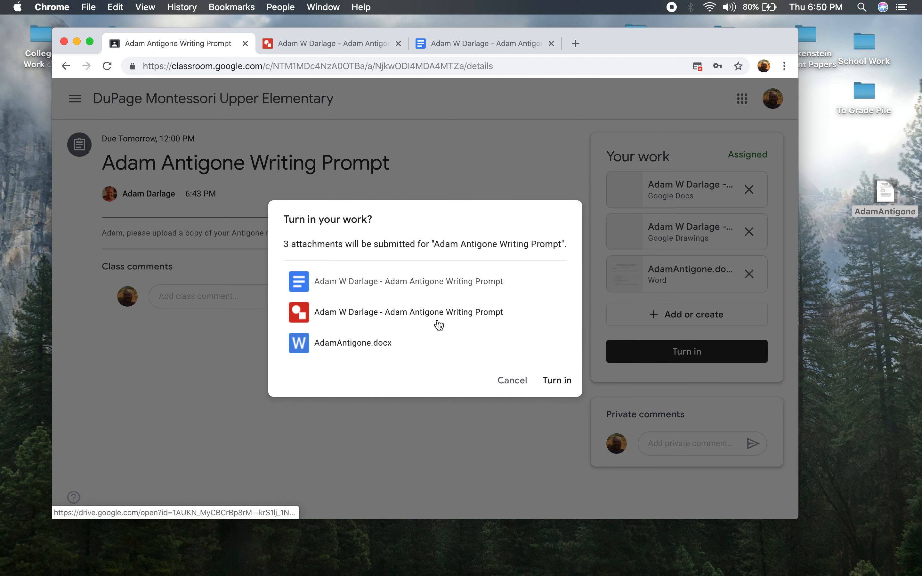
pyautogui.click(554, 384)
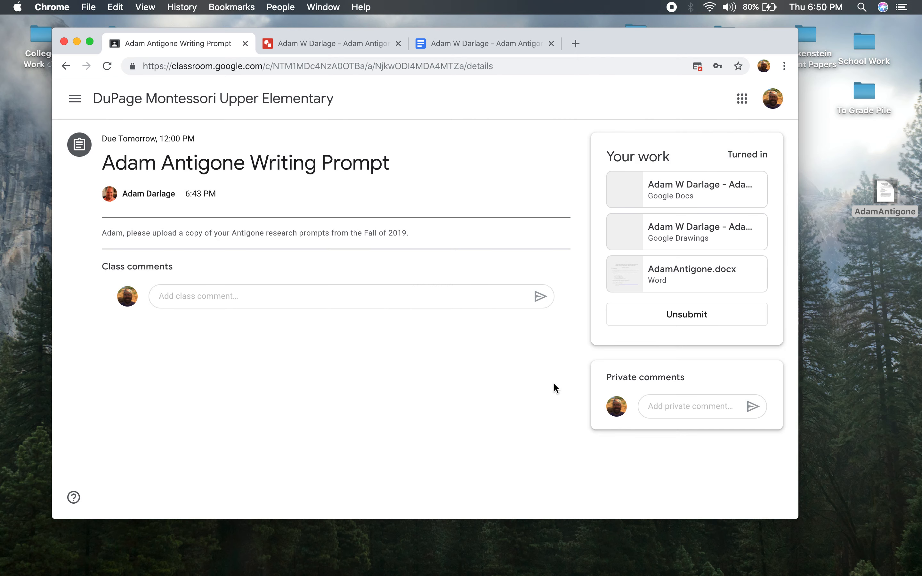
# Check the assignment's submission status on the class's Classwork page and view the assignment details.
pyautogui.click(156, 102)
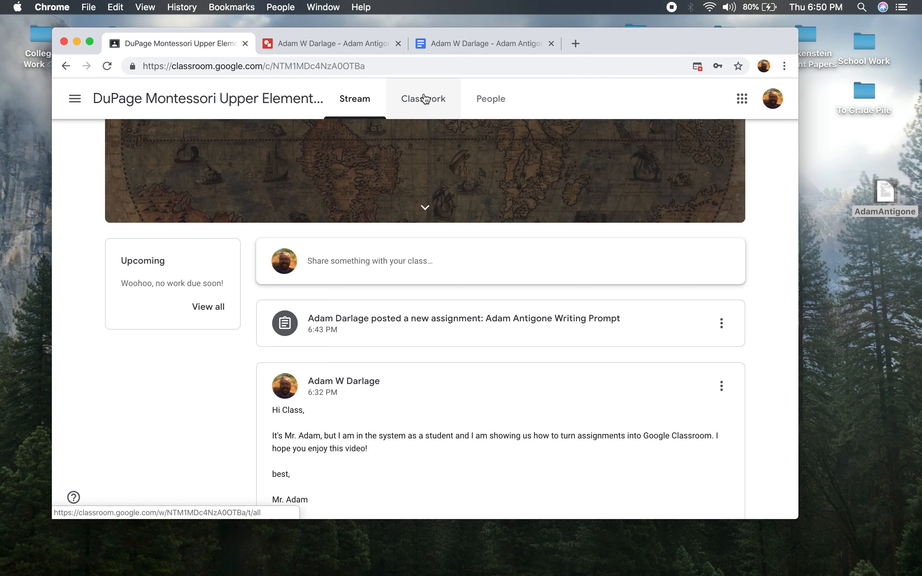
pyautogui.click(431, 105)
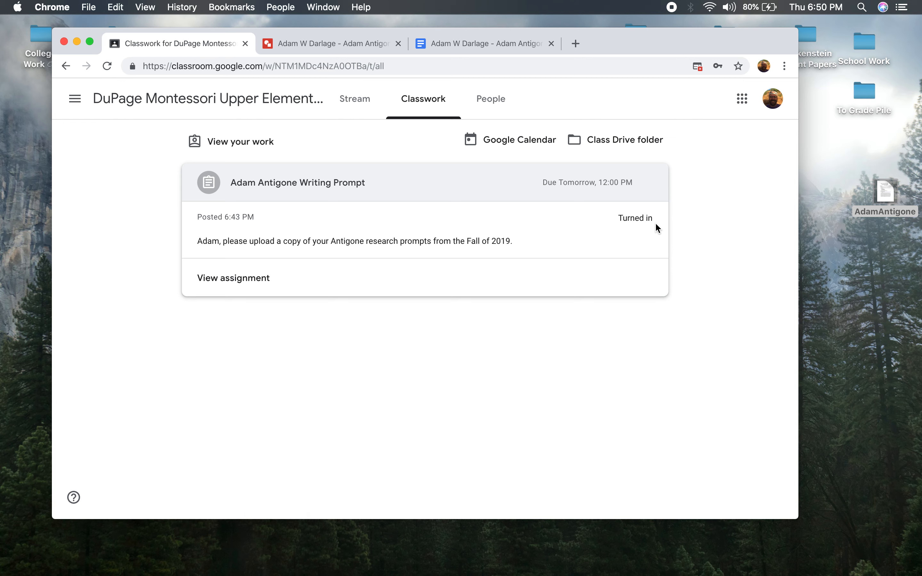
pyautogui.click(251, 282)
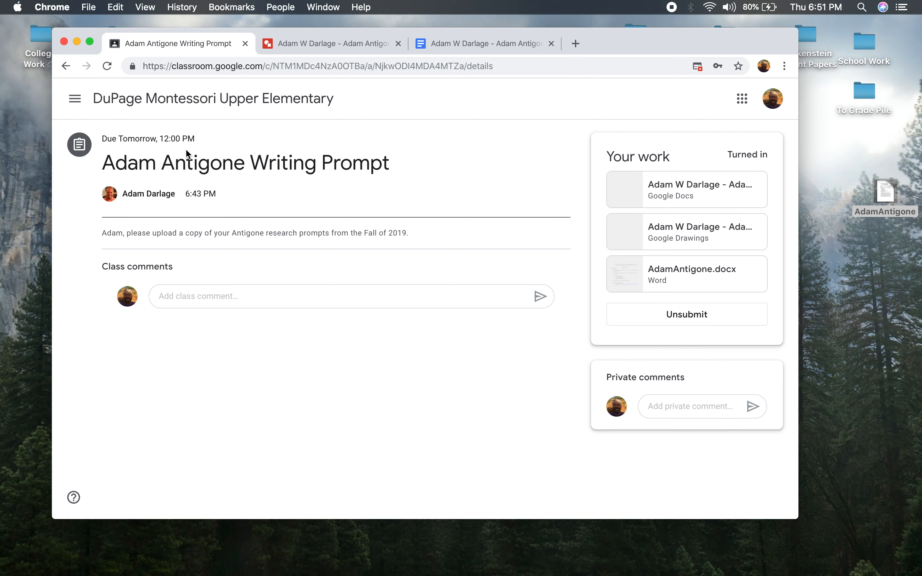
# Return to the class page, reopen the writing prompt assignment from Classwork, and unsubmit the work.
pyautogui.click(169, 100)
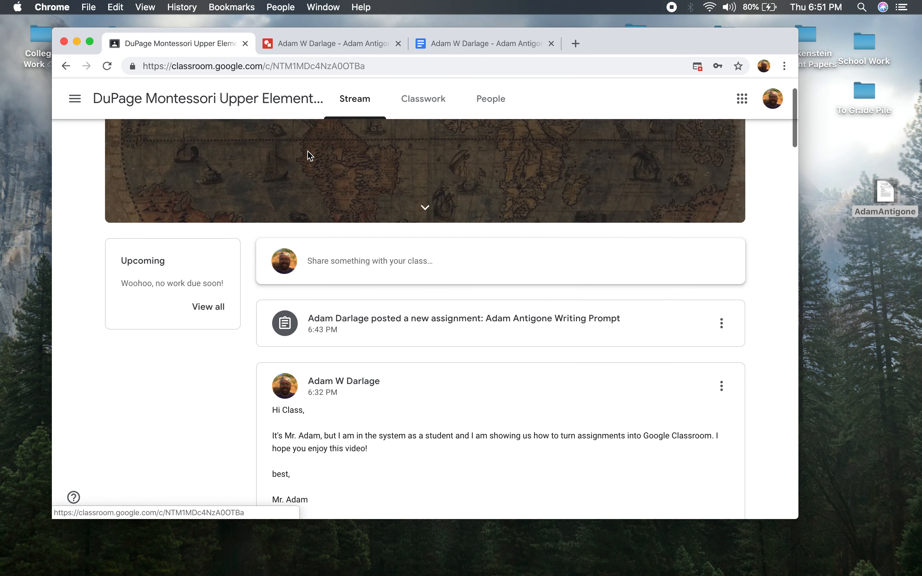
pyautogui.click(436, 108)
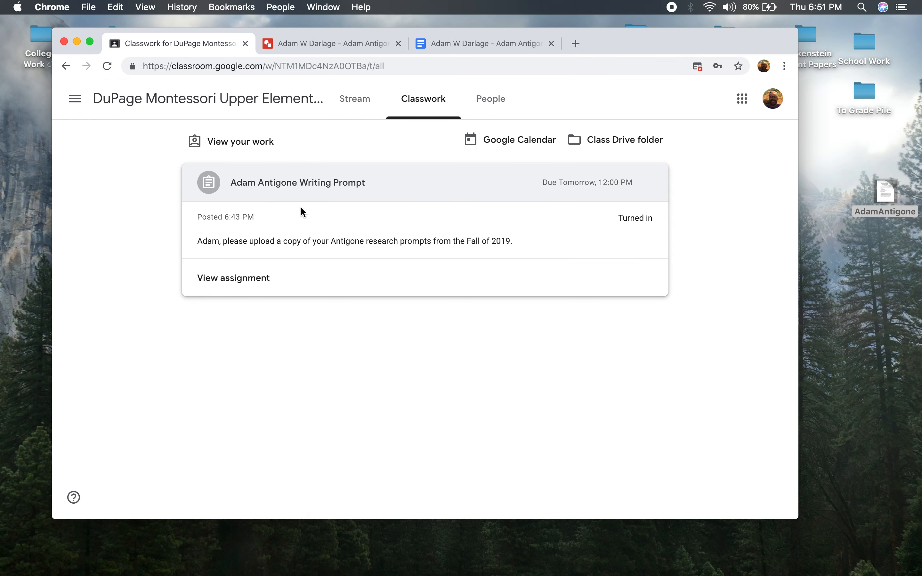
pyautogui.click(259, 278)
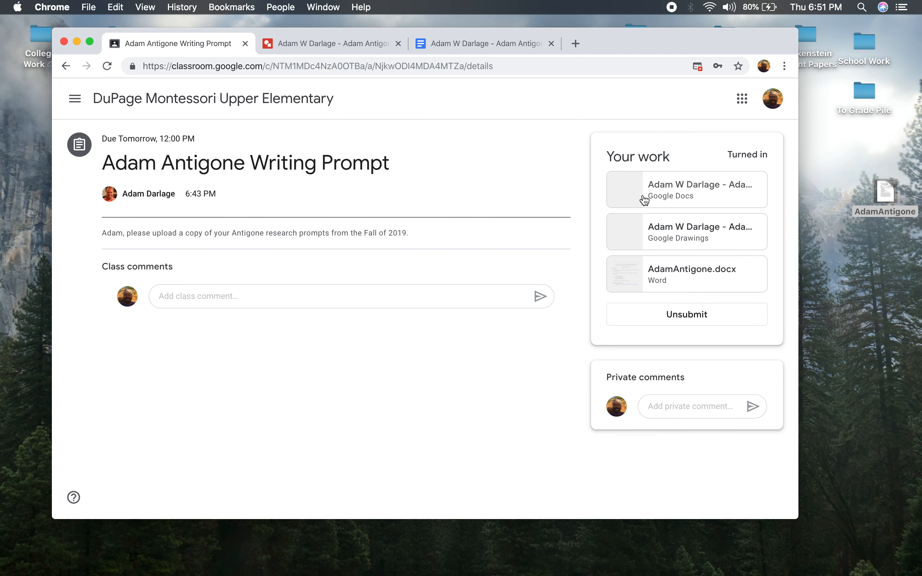
pyautogui.click(695, 319)
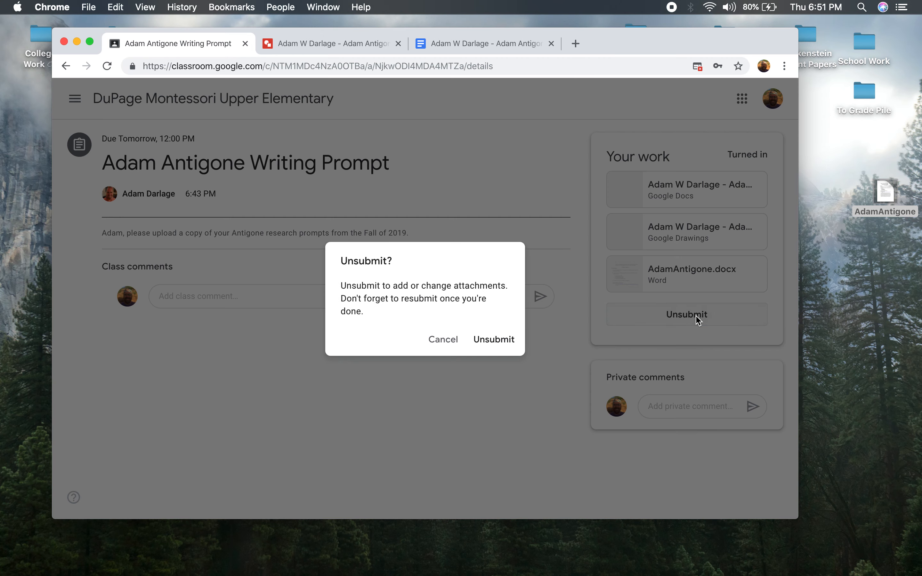
pyautogui.click(505, 343)
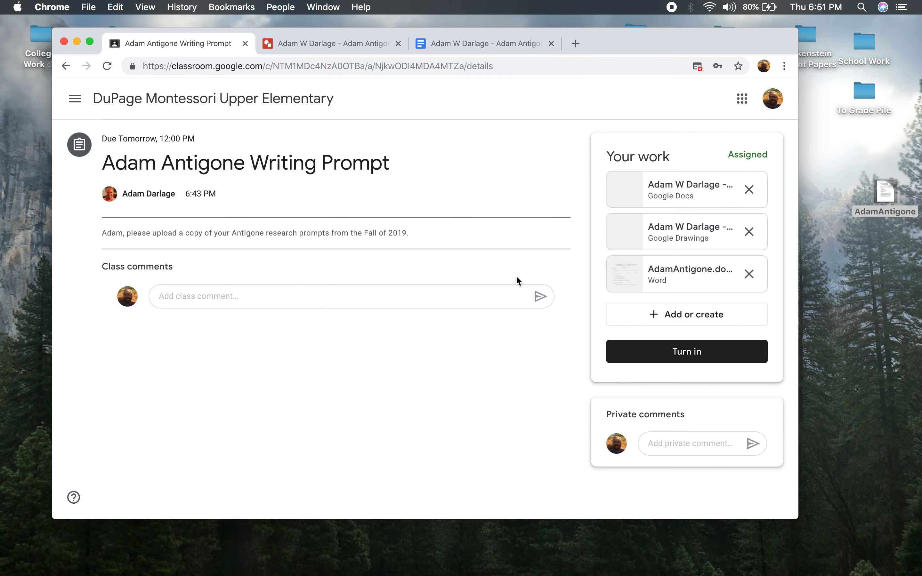
# Open the attached Google Docs file and add the sentence "I forgot to add this sentence!" after the existing text.
pyautogui.click(673, 190)
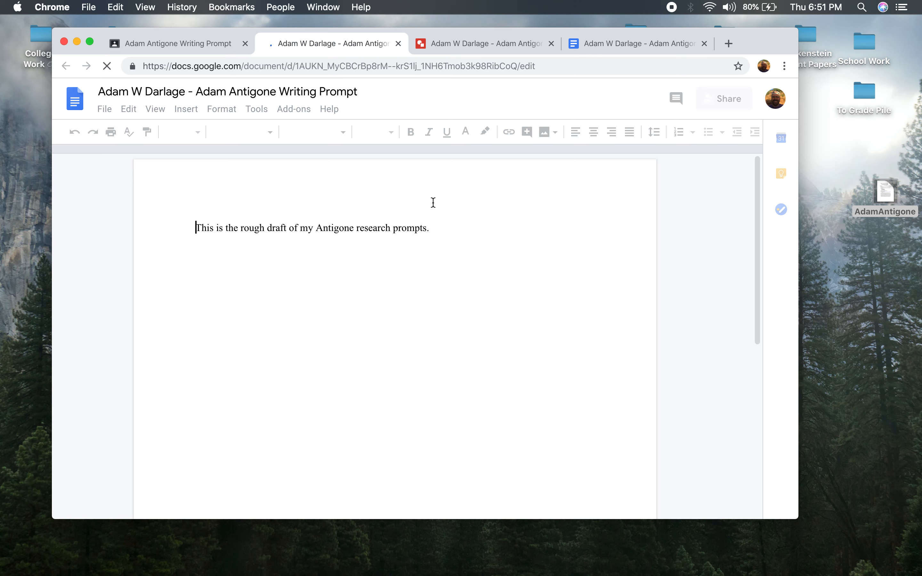
pyautogui.click(458, 226)
pyautogui.write('I')
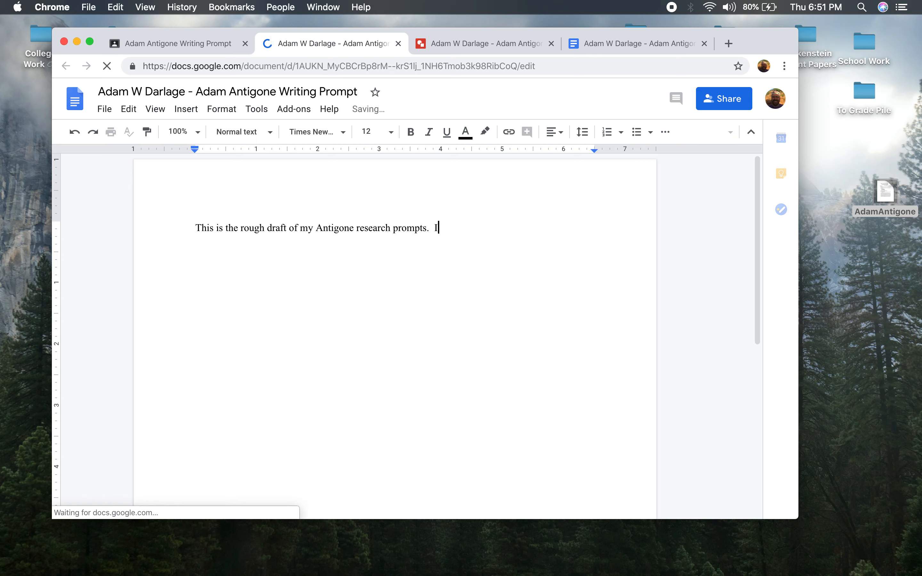
pyautogui.write(' forgot to ad')
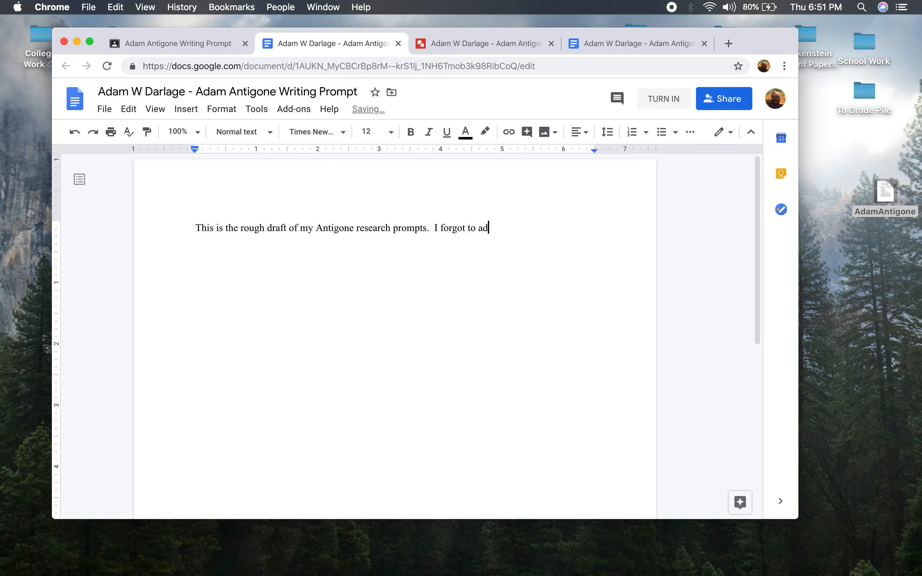
pyautogui.write('d this sentence!')
# Switch to the drawing, insert a pie shape about 1.4 inches across in the lower-right corner of the canvas, and narrow its mouth.
pyautogui.click(494, 42)
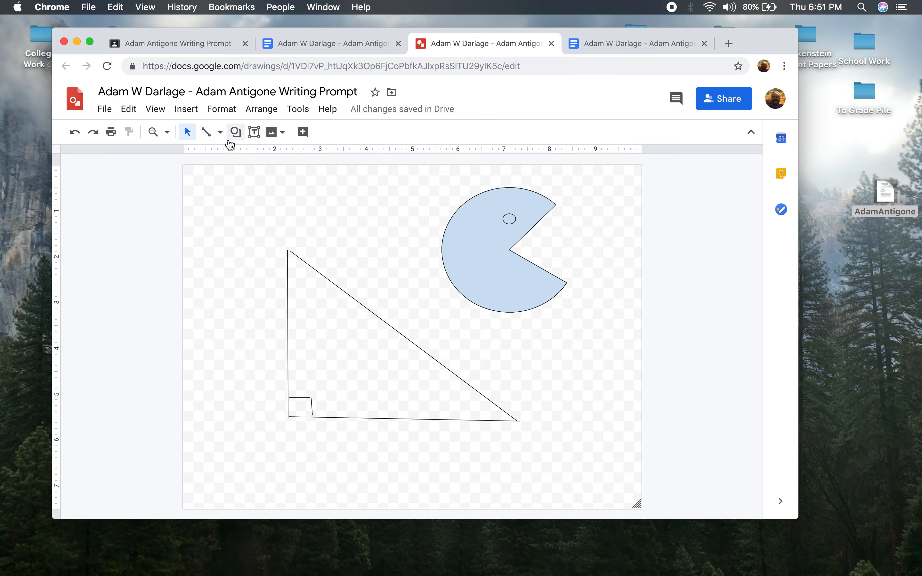
pyautogui.click(236, 132)
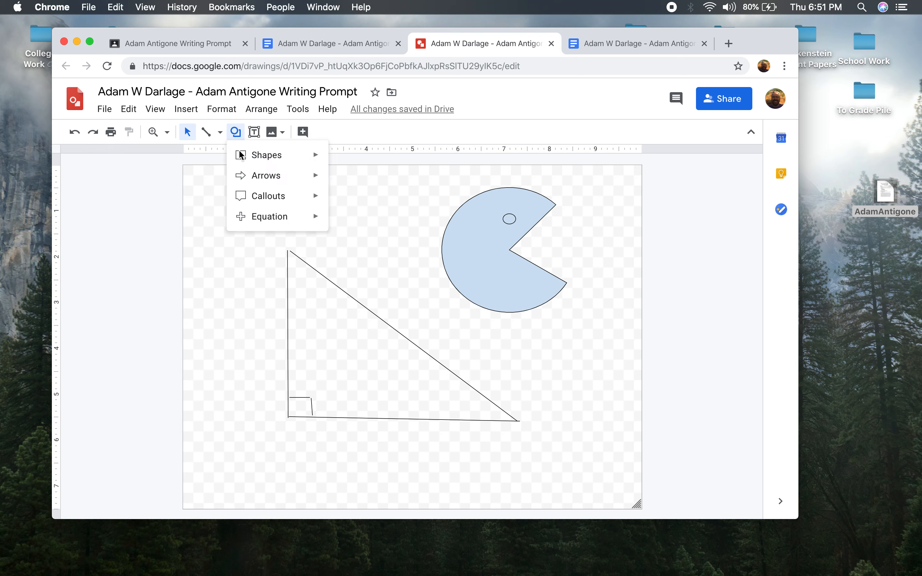
pyautogui.moveTo(263, 164)
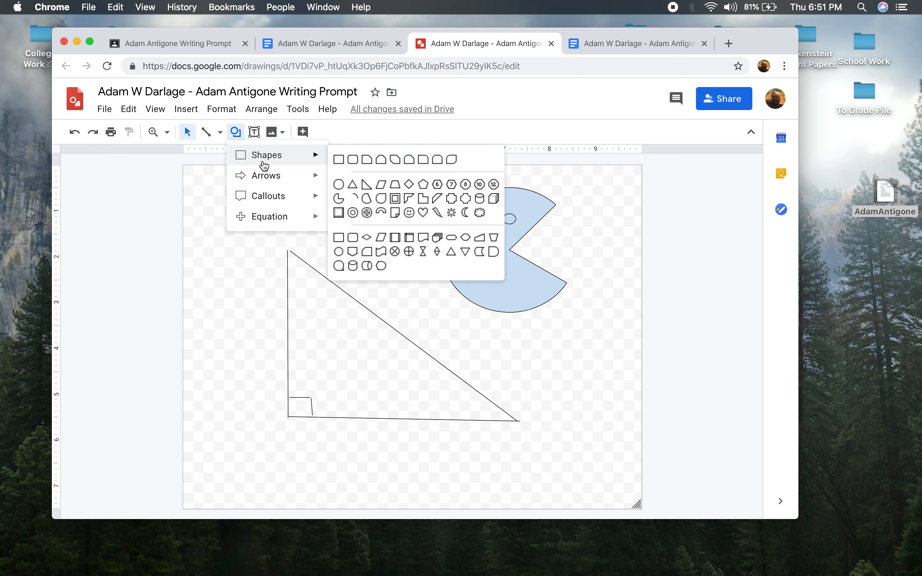
pyautogui.click(339, 199)
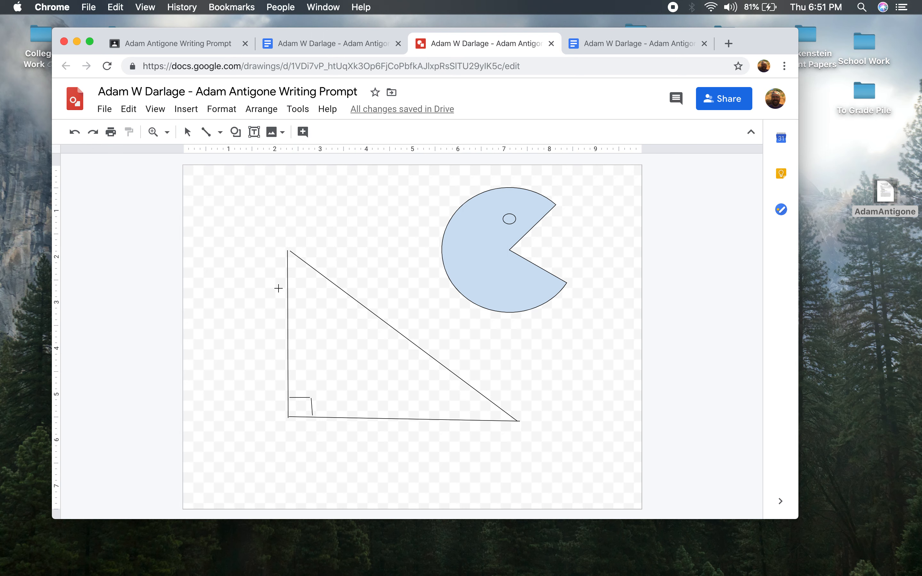
pyautogui.click(581, 433)
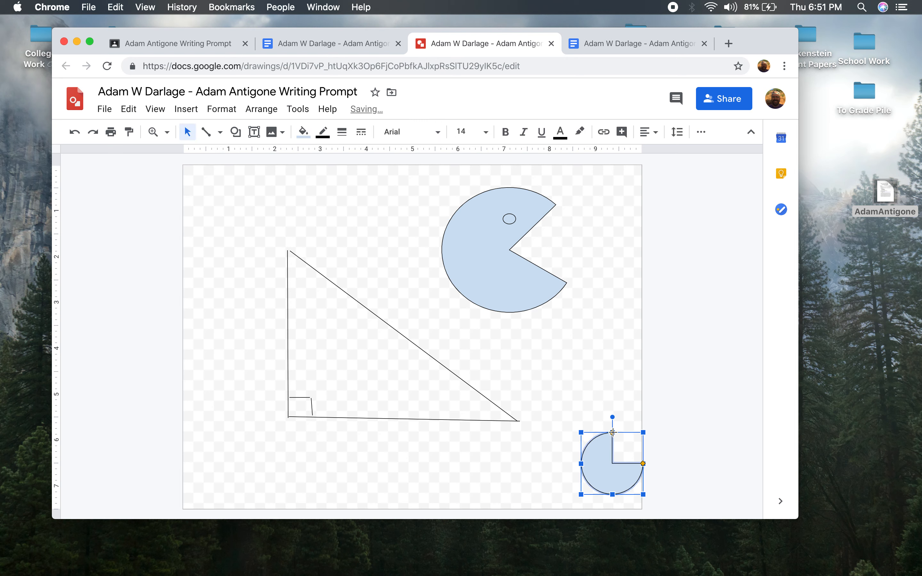
pyautogui.moveTo(612, 433); pyautogui.dragTo(633, 441)
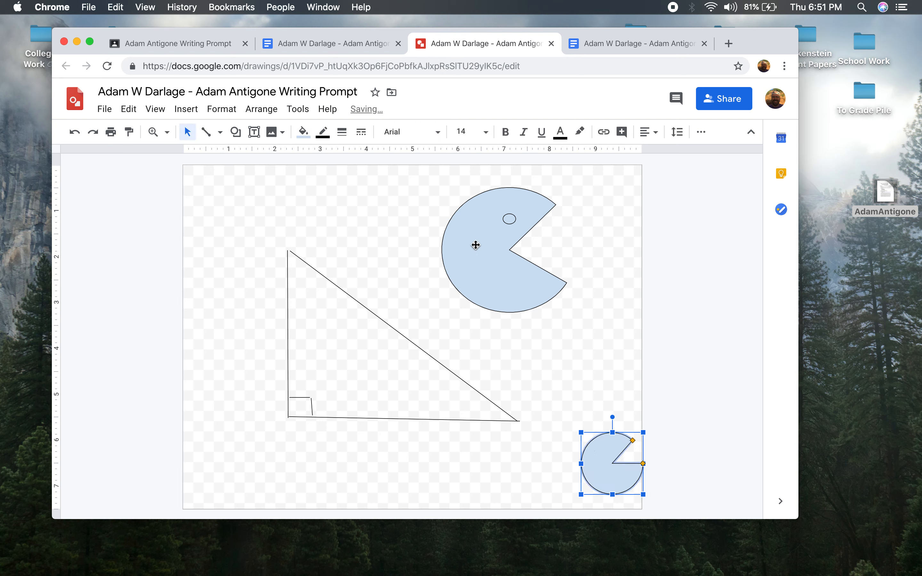
# Add a smiley face shape as the small pie's eye, about 0.2 inches across, above its mouth.
pyautogui.click(236, 133)
pyautogui.moveTo(251, 160)
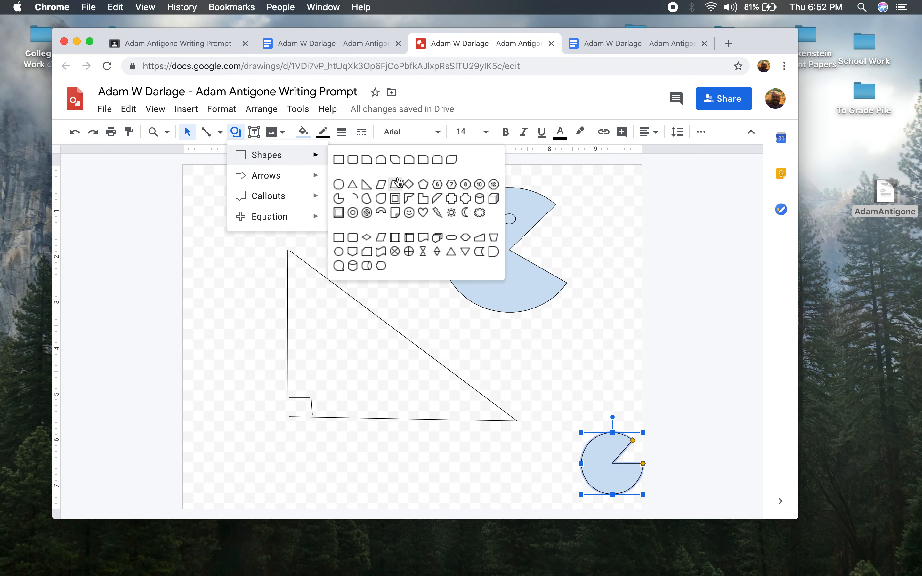
pyautogui.click(409, 212)
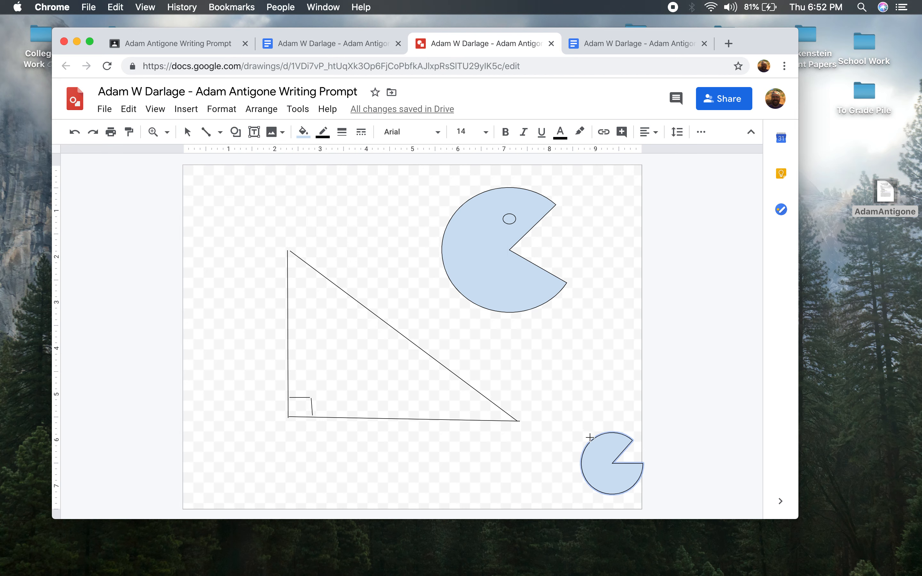
pyautogui.click(607, 444)
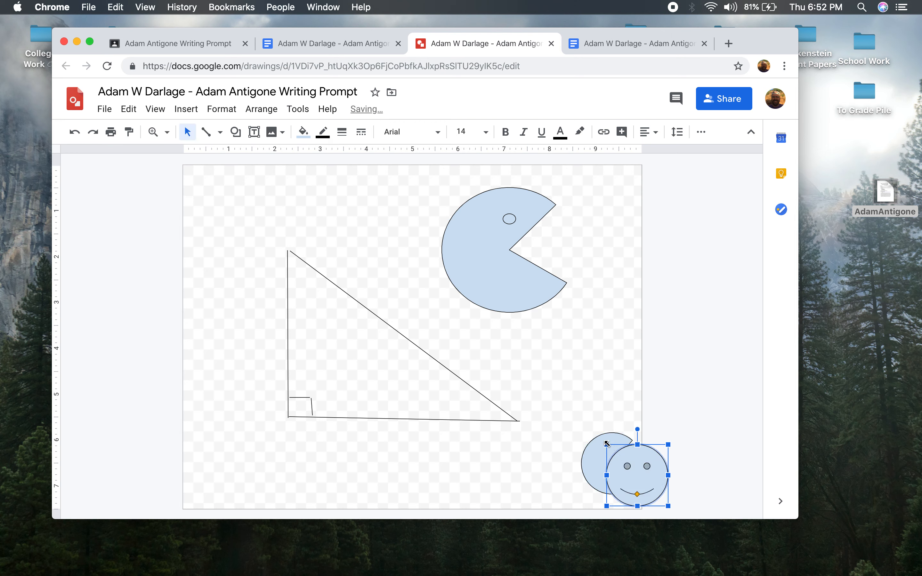
pyautogui.moveTo(607, 444)
pyautogui.mouseDown()
pyautogui.moveTo(664, 503)
pyautogui.moveTo(611, 451)
pyautogui.mouseUp()
pyautogui.click(615, 383)
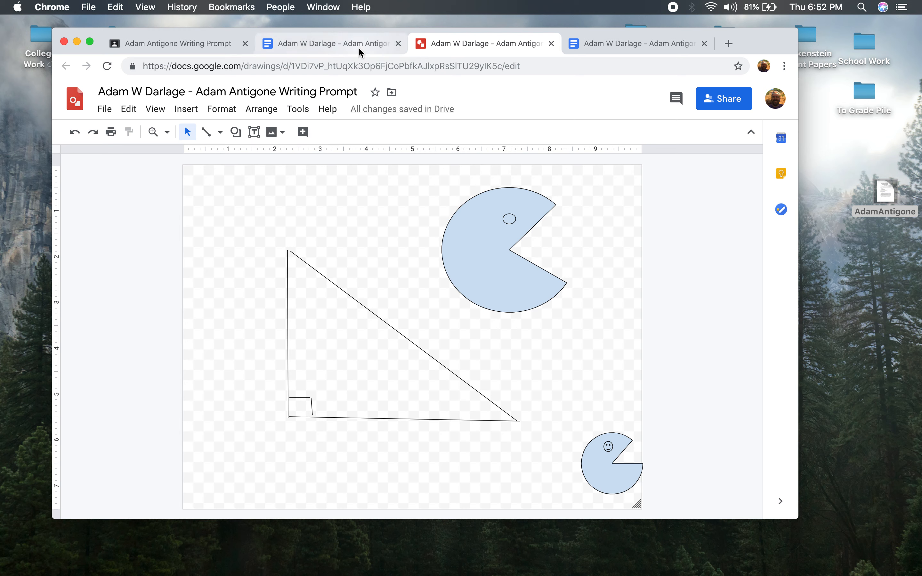
# Return to the assignment, remove the AdamAntigone.docx attachment, and open the desktop copy of the file in Word.
pyautogui.click(193, 44)
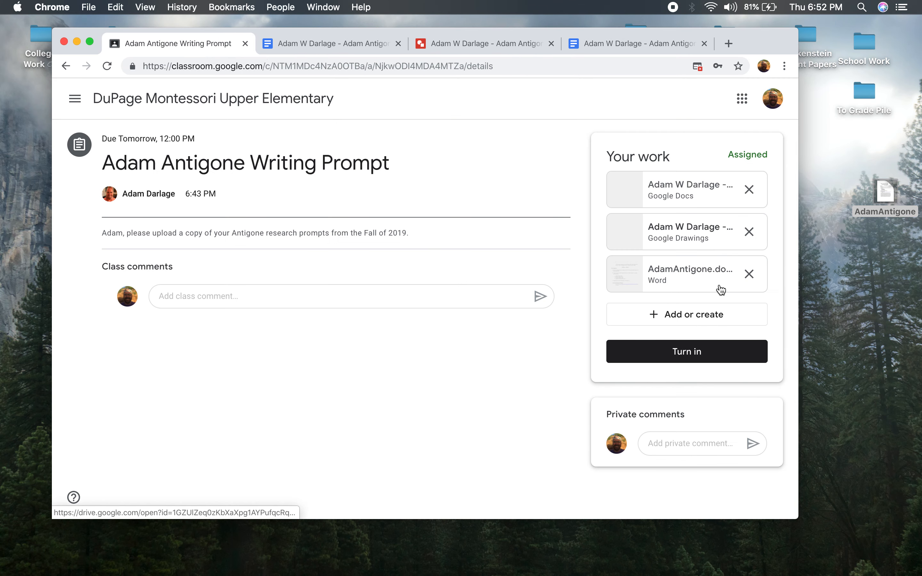
pyautogui.click(749, 276)
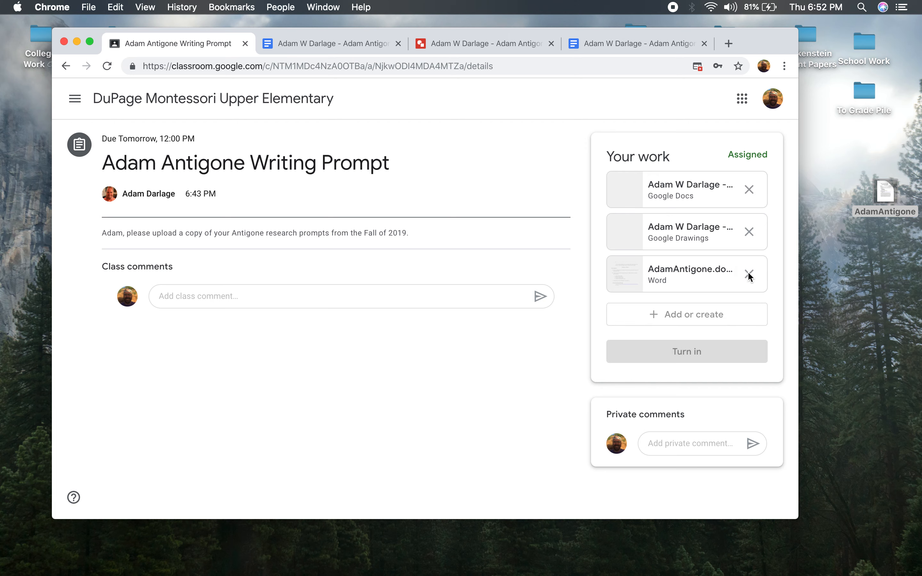
pyautogui.doubleClick(885, 197)
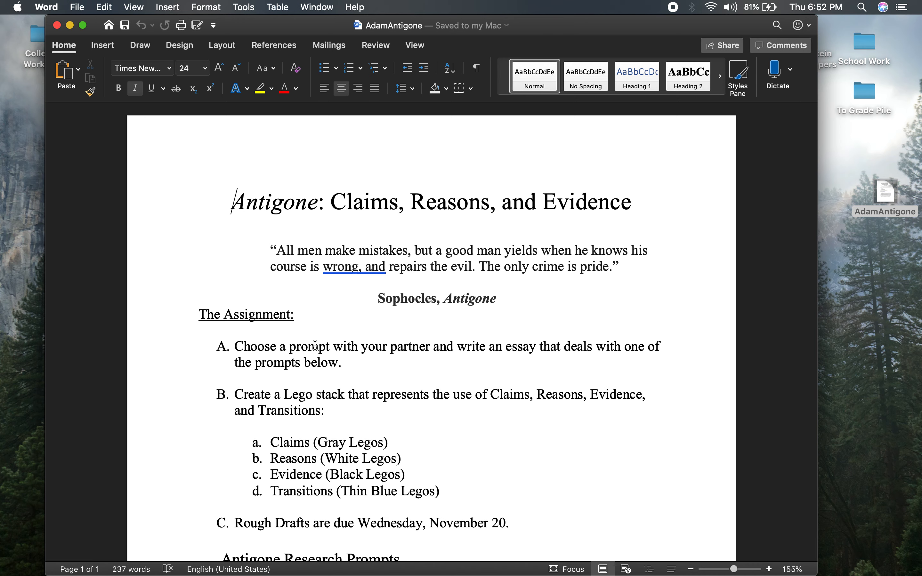
# Look over the AdamAntigone document in Word and close it.
pyautogui.scroll(-2, 335, 377)
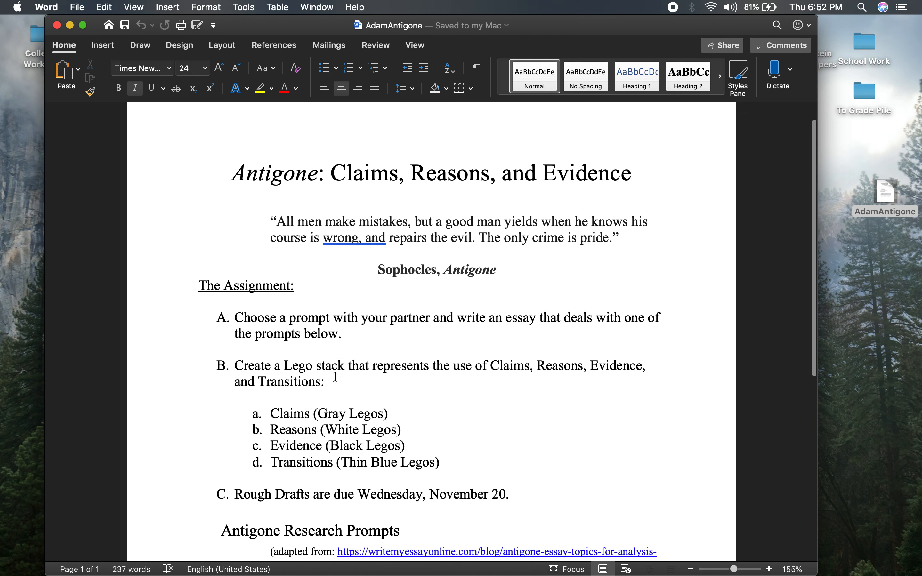
pyautogui.scroll(1, 335, 376)
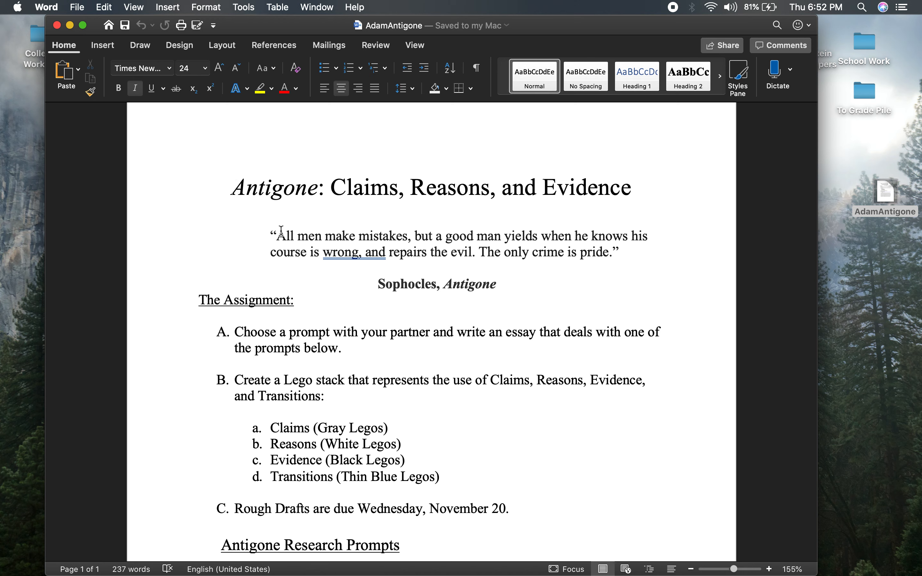
pyautogui.click(57, 25)
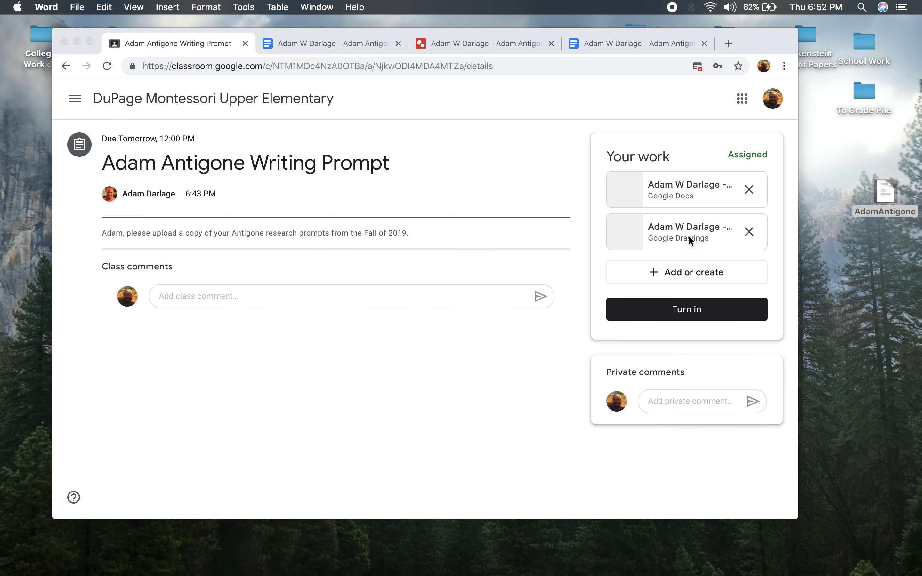
# Upload AdamAntigone.docx from the desktop to the assignment's work and turn in all three attachments.
pyautogui.click(682, 273)
pyautogui.click(665, 274)
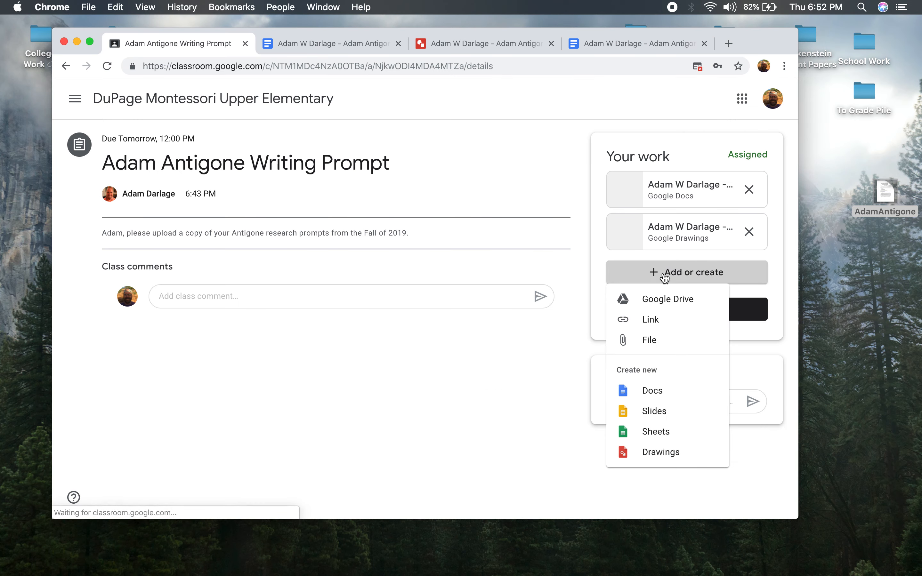
pyautogui.click(647, 349)
pyautogui.moveTo(883, 194); pyautogui.dragTo(430, 294)
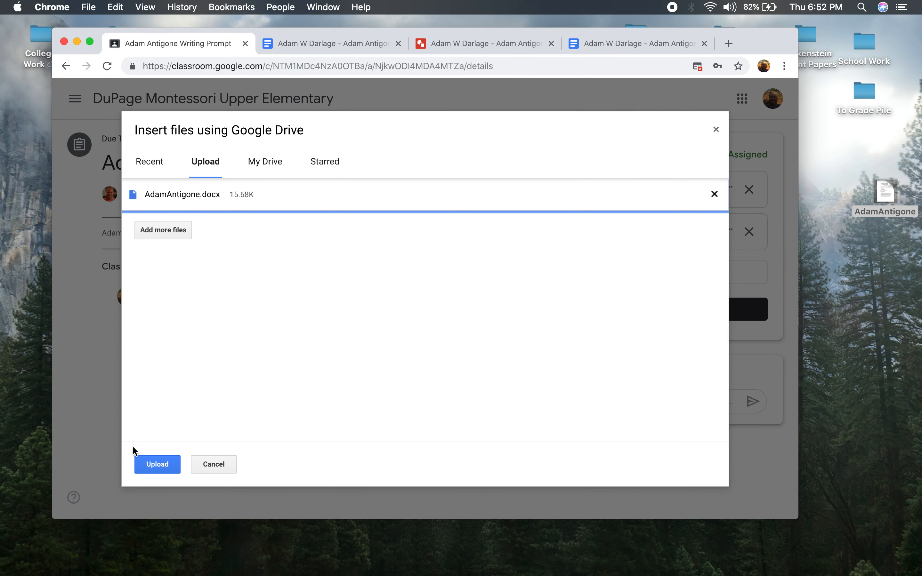
pyautogui.click(154, 470)
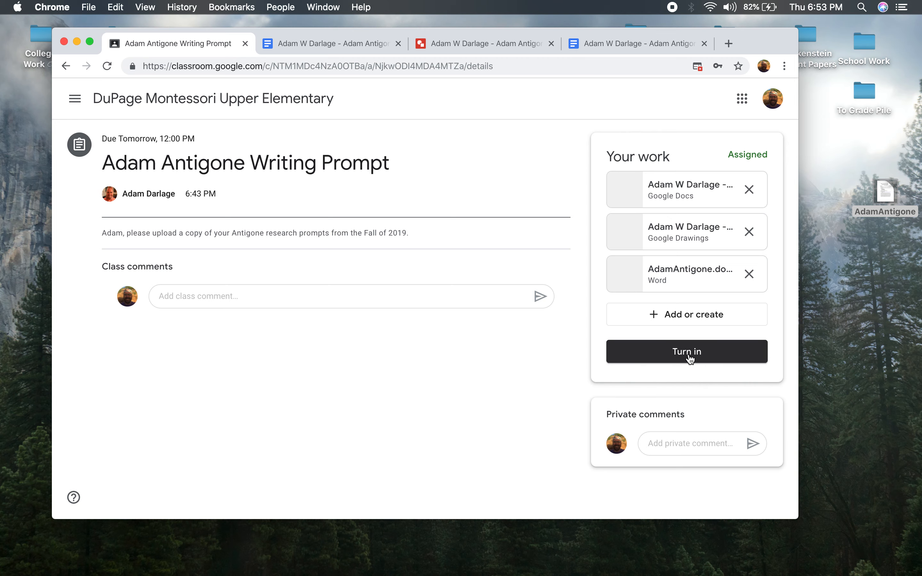
pyautogui.click(688, 354)
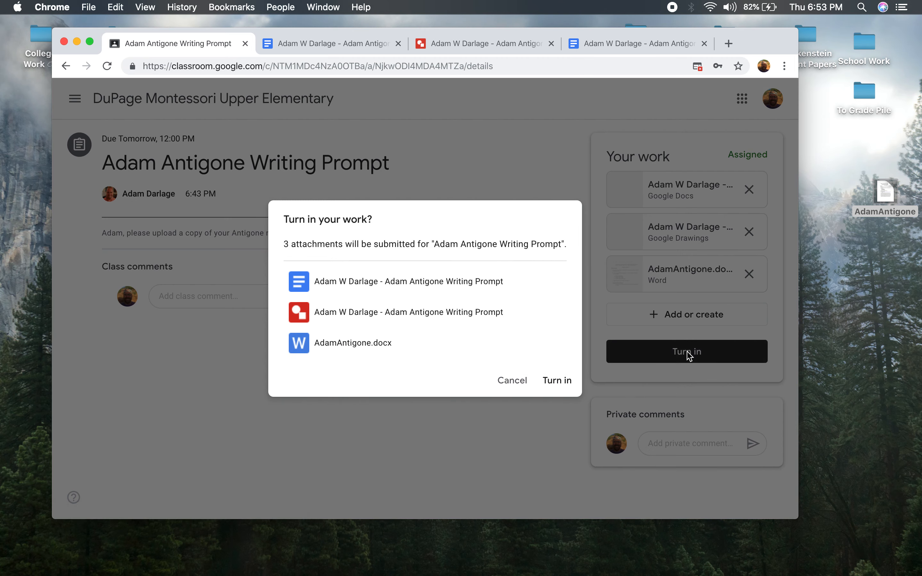
pyautogui.click(553, 381)
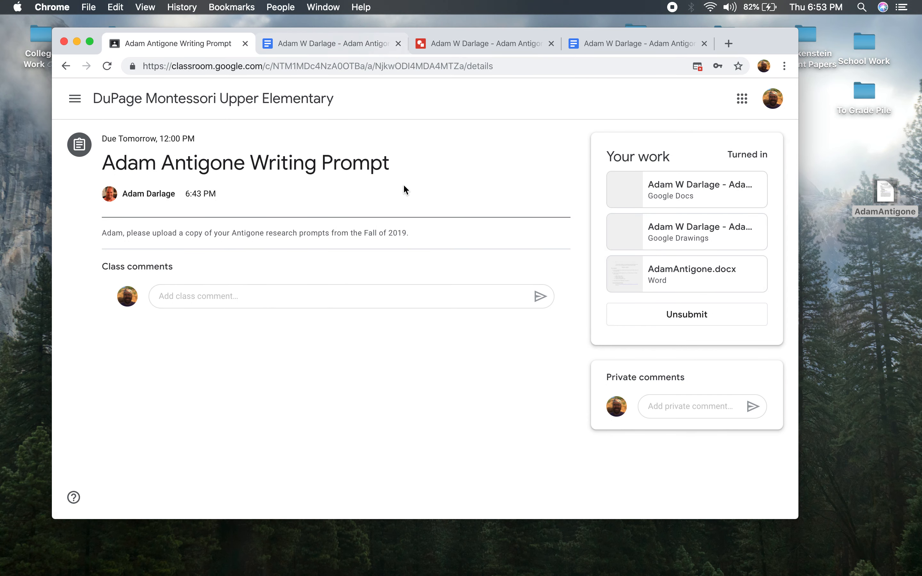
# Close the two Google Docs tabs and the drawing tab, and return to the DuPage Montessori Upper Elementary class stream.
pyautogui.click(398, 43)
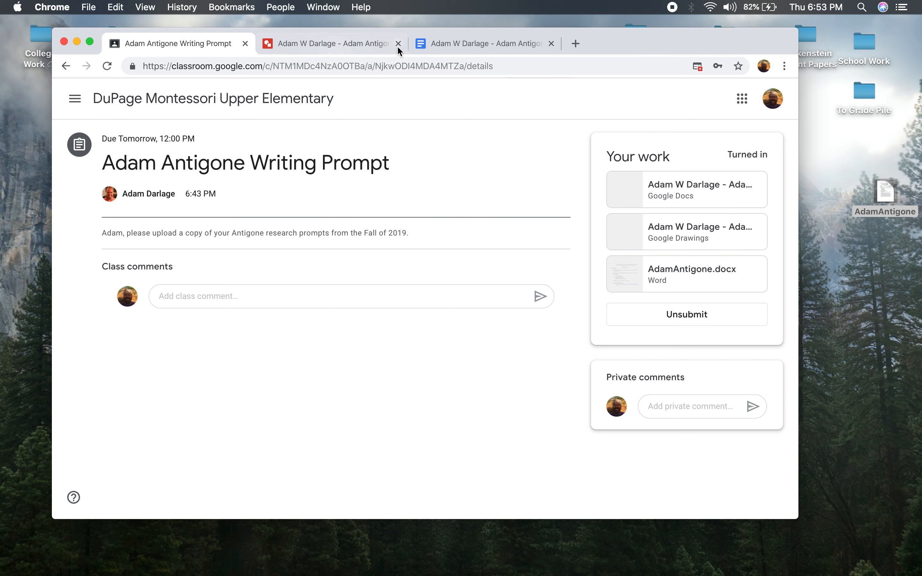
pyautogui.click(399, 44)
pyautogui.click(398, 44)
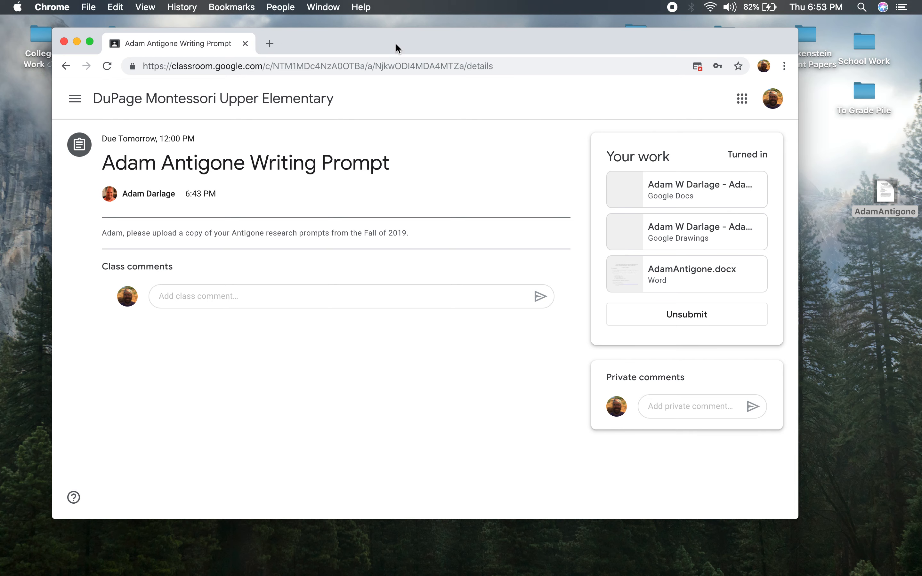
pyautogui.click(125, 107)
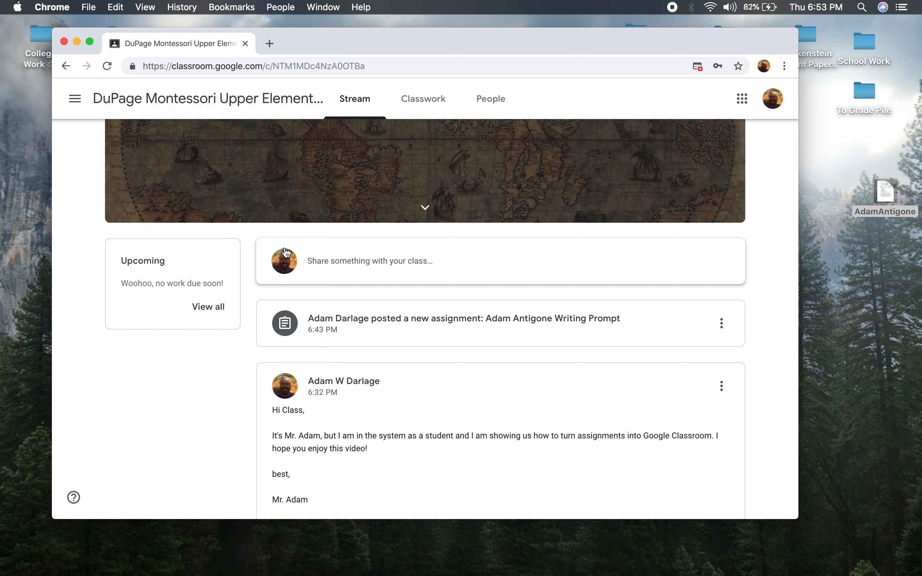